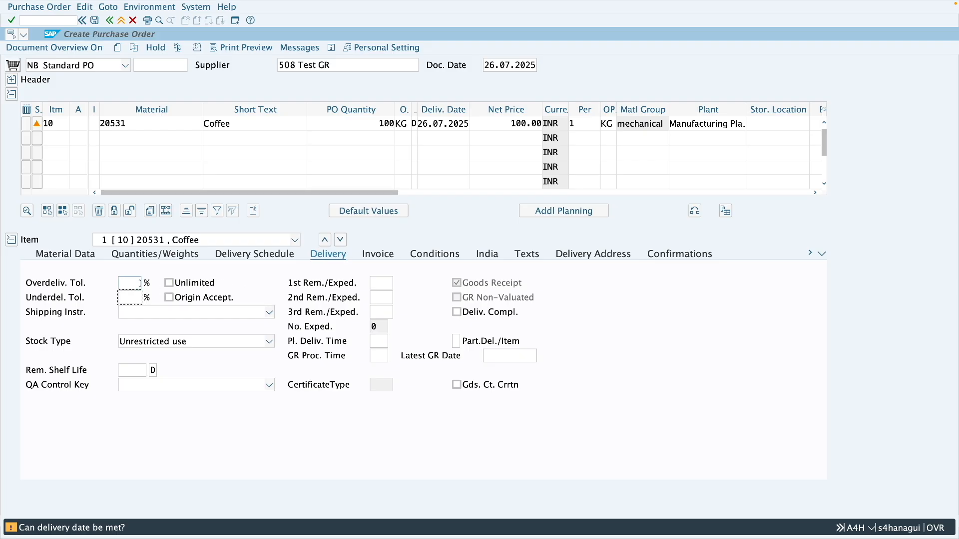
Step: Set both the overdelivery and underdelivery tolerances of the Coffee item to 10%
type("0")
left_click(137, 299)
type("10")
key("Return")
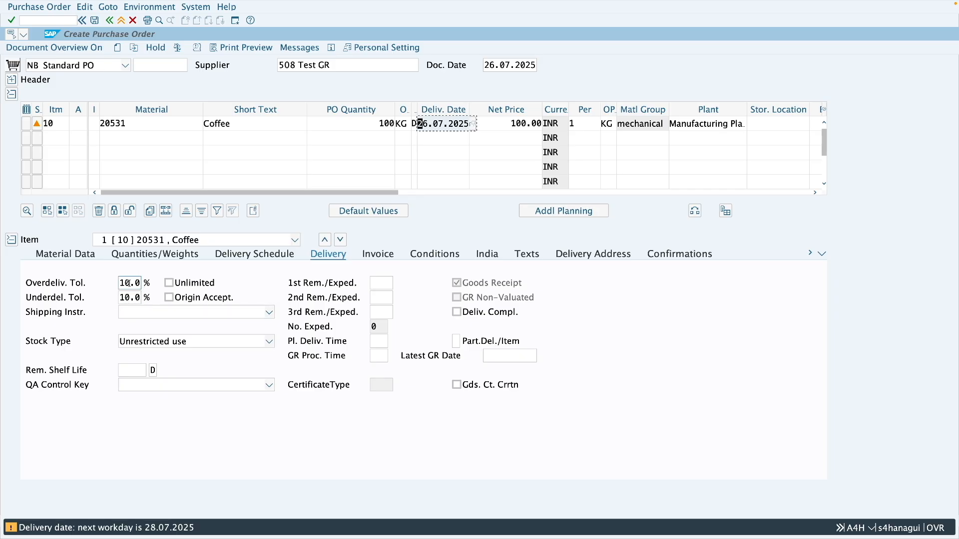
Step: Review the Coffee item's order quantity and save the standard purchase order
left_click(385, 123)
double_click(384, 123)
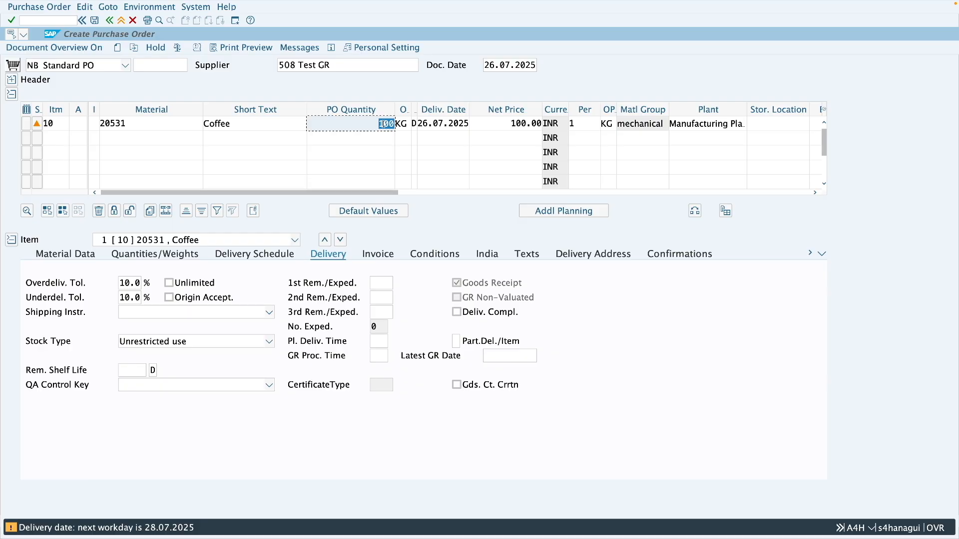
left_click(96, 22)
left_click(219, 171)
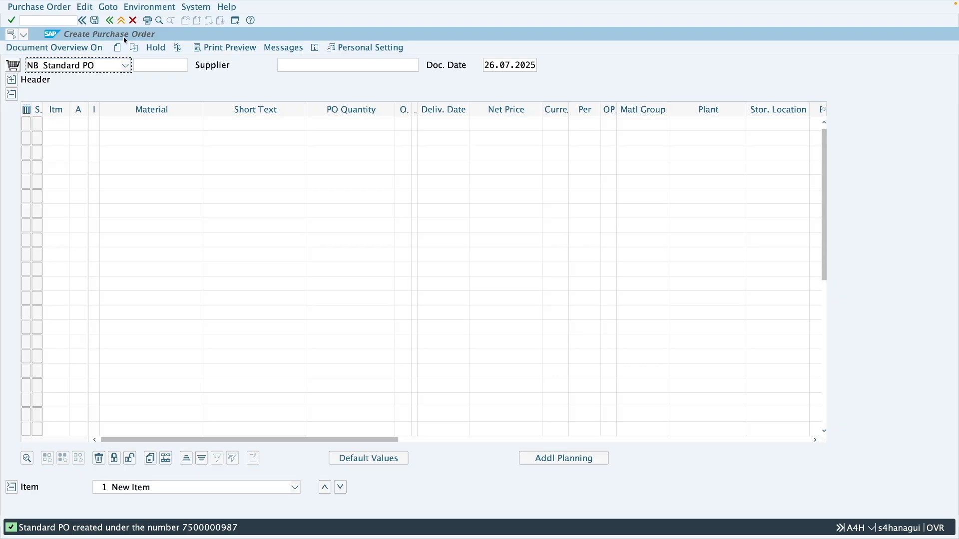
Step: Leave purchase order creation and start the goods receipt transaction MIGO
left_click(122, 21)
left_click(69, 21)
type("migo")
key("Return")
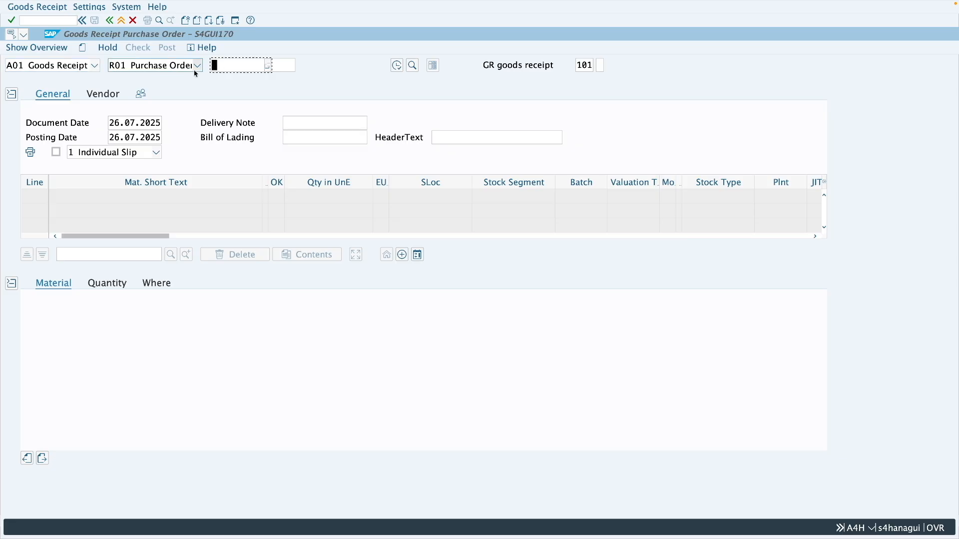
Step: Load the newly created purchase order as the reference document for the goods receipt
type("7500000976")
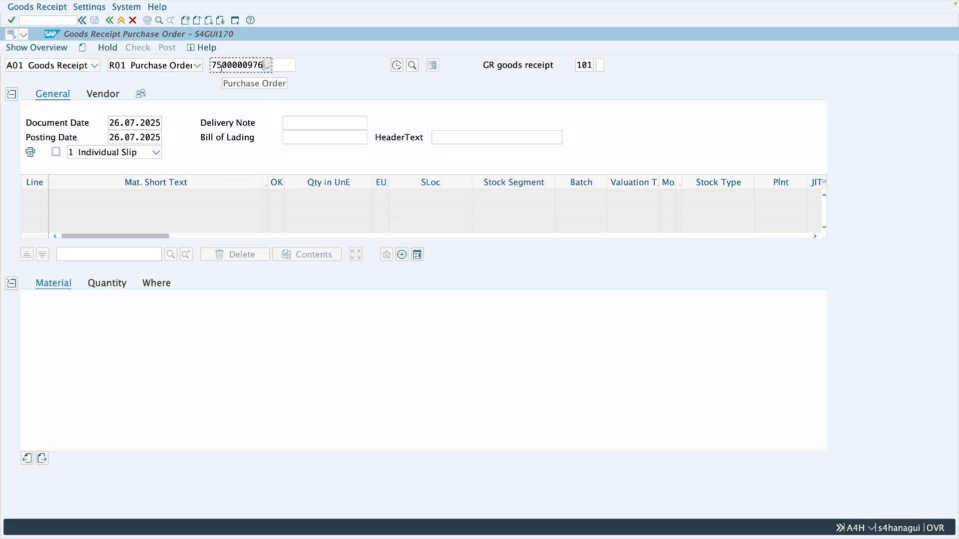
key("BackSpace")
key("BackSpace")
type("87")
key("Return")
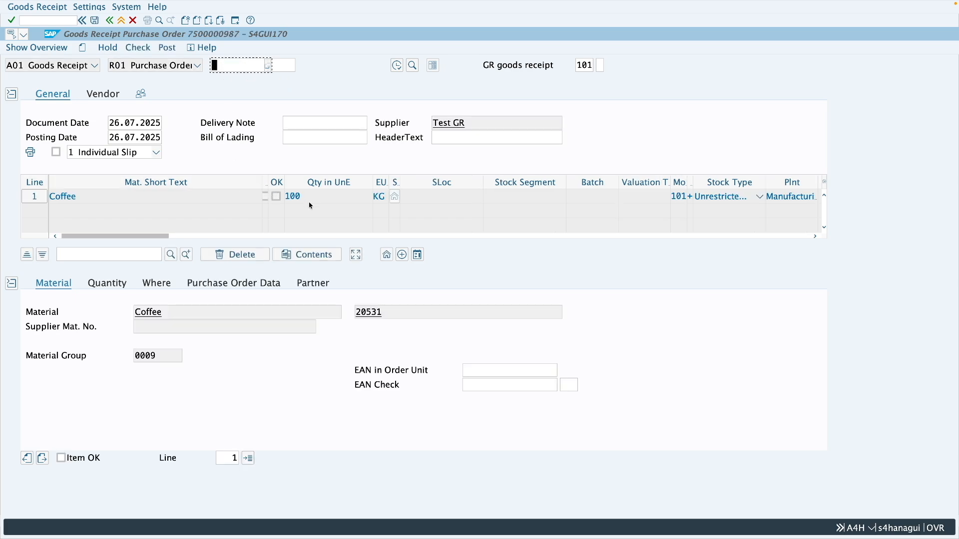
Step: Set the Coffee line's quantity in unit of entry to 89 KG and mark the item as OK
left_click_drag(302, 197, 285, 201)
left_click(308, 197)
left_click(107, 284)
left_click_drag(161, 311, 142, 313)
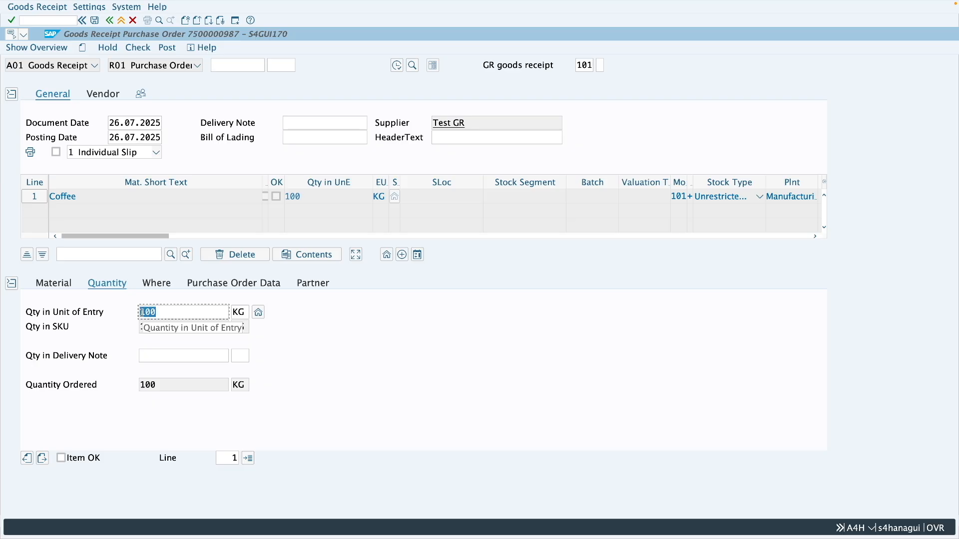
type("89")
key("Return")
left_click(89, 459)
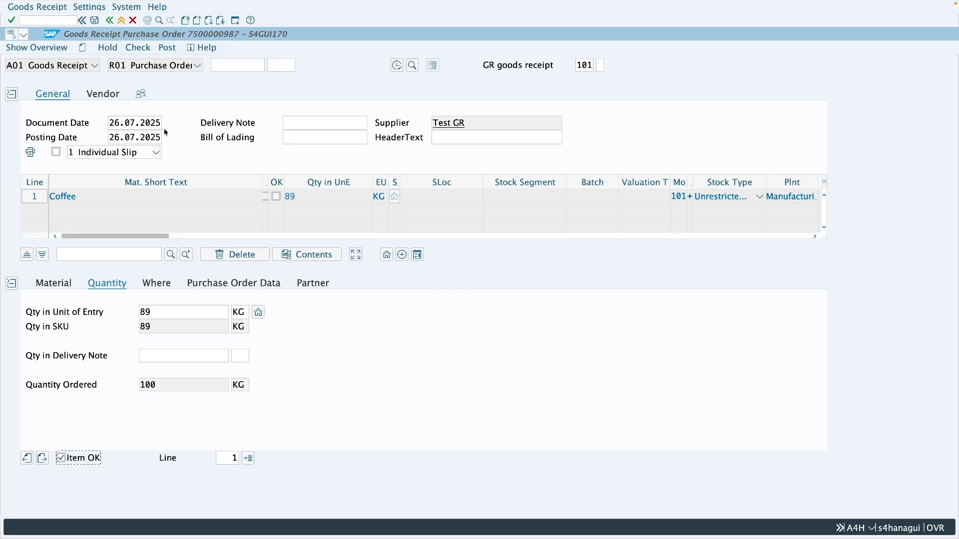
Step: Check the goods receipt and read the diagnosis in the long text of the logged quantity message
left_click(138, 47)
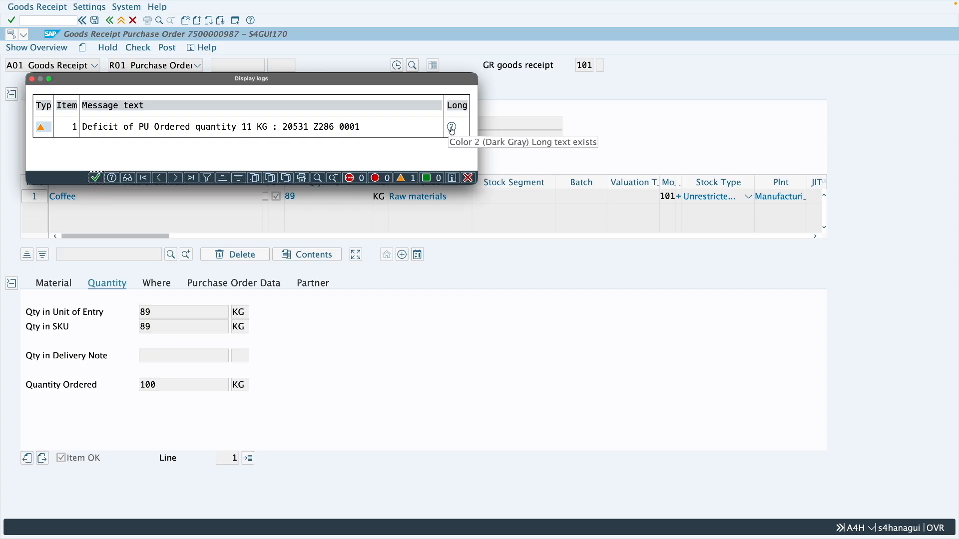
left_click(452, 128)
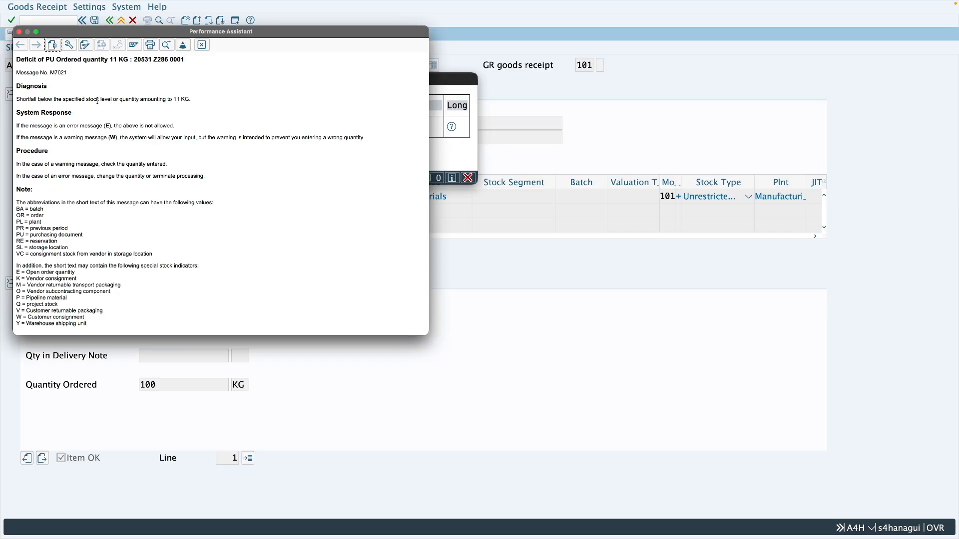
left_click_drag(174, 100, 196, 100)
left_click(187, 100)
left_click(202, 45)
Step: Switch to the displayed purchase order and examine the Coffee item's underdelivery tolerance
key("ctrl+Right")
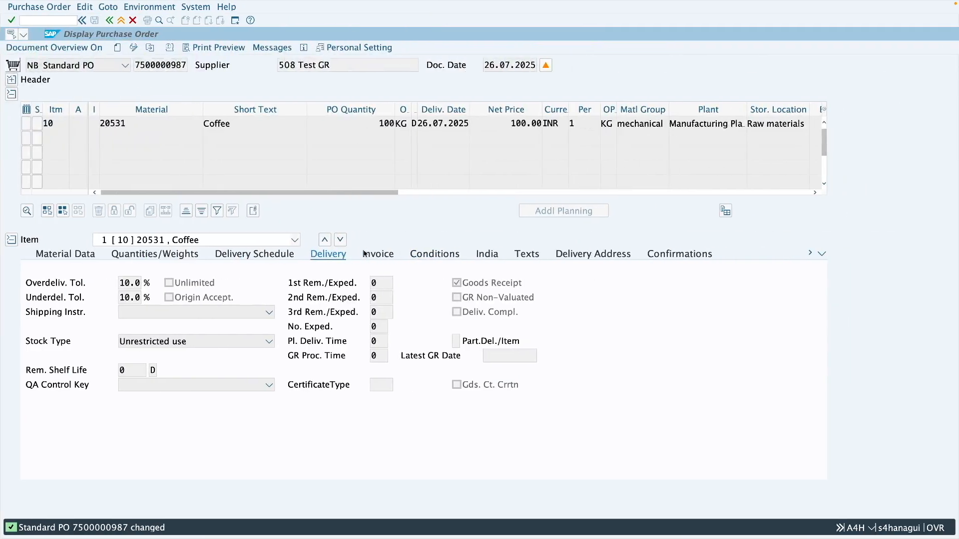
left_click(141, 298)
left_click_drag(140, 298, 120, 298)
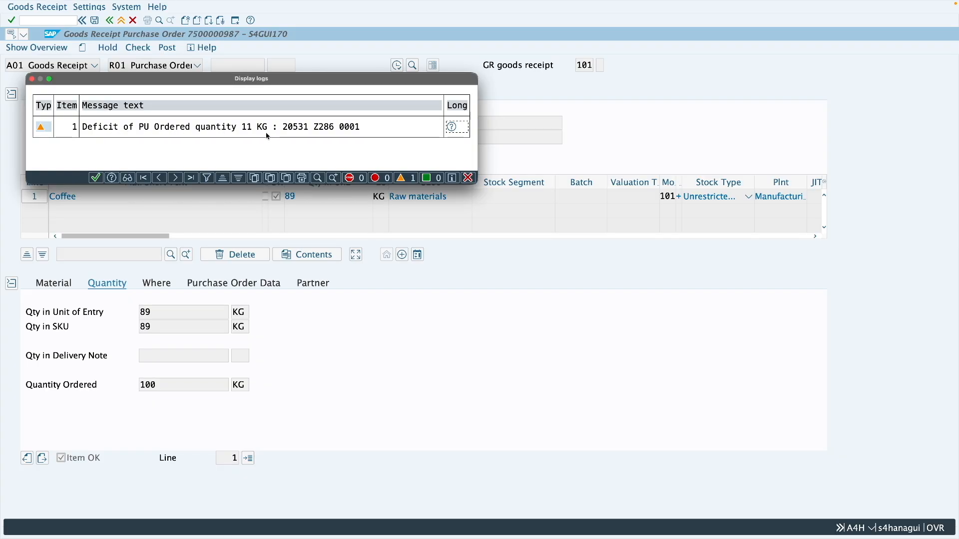
Step: Examine the message number in the logged quantity message's details, and close the goods receipt log
double_click(223, 130)
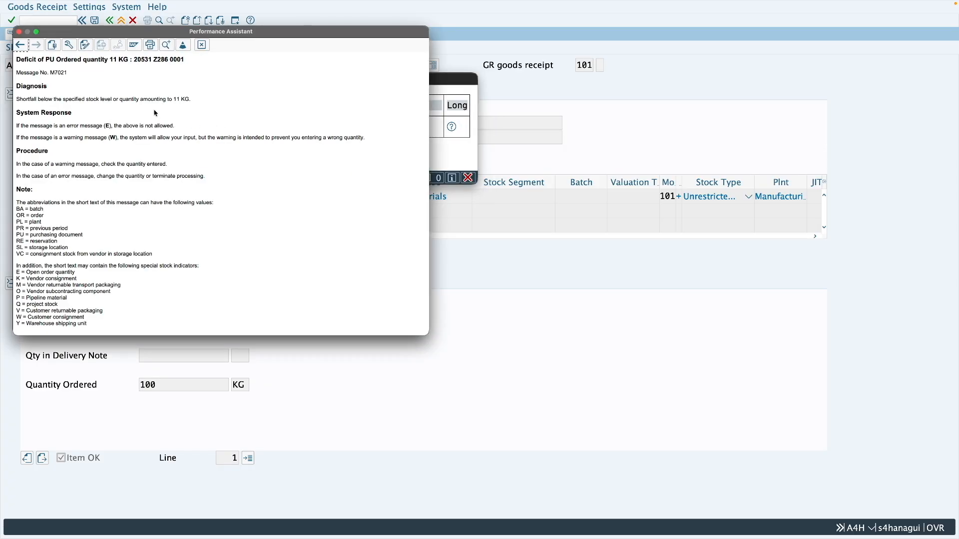
left_click_drag(50, 73, 70, 73)
left_click(72, 75)
left_click(202, 45)
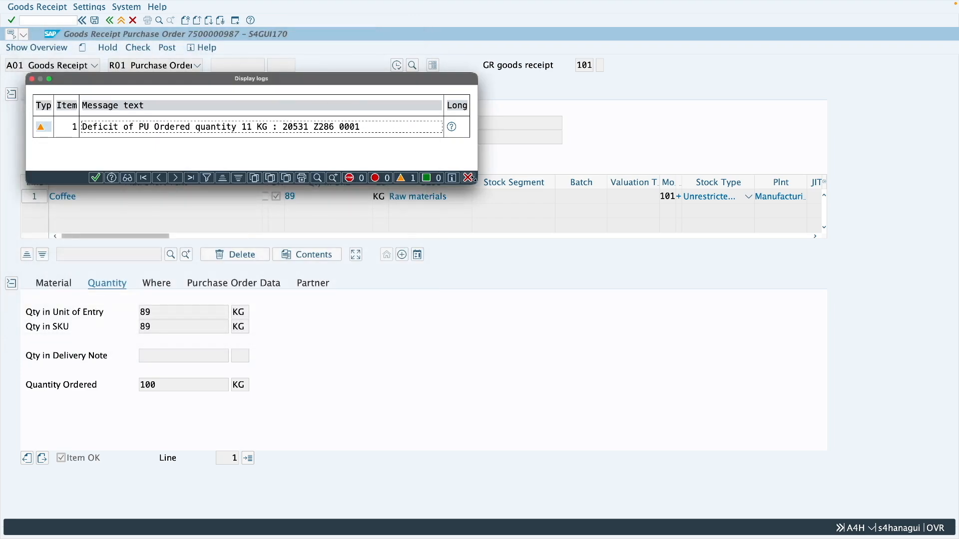
left_click(469, 179)
left_click(469, 178)
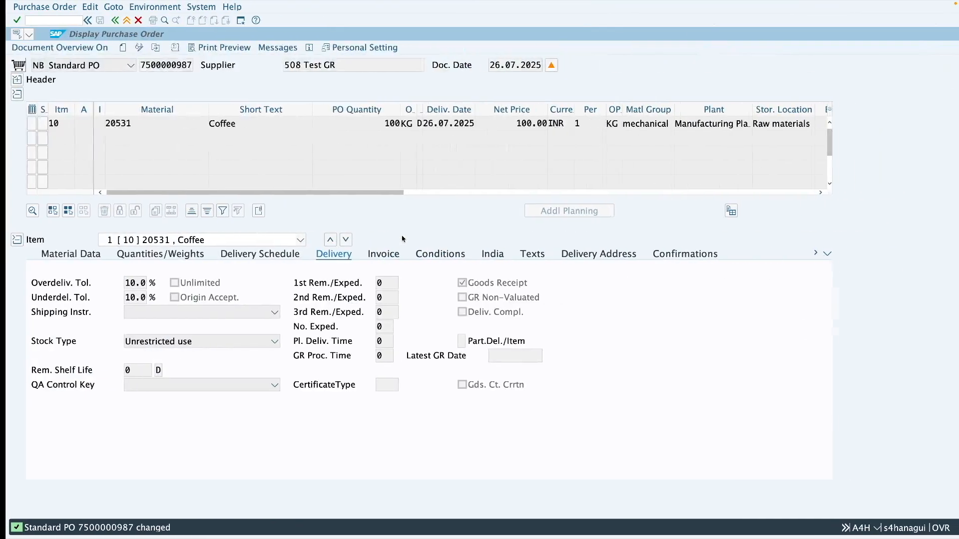
Step: Compare the Coffee item's underdelivery and overdelivery tolerances with its order quantity in the displayed purchase order
double_click(134, 296)
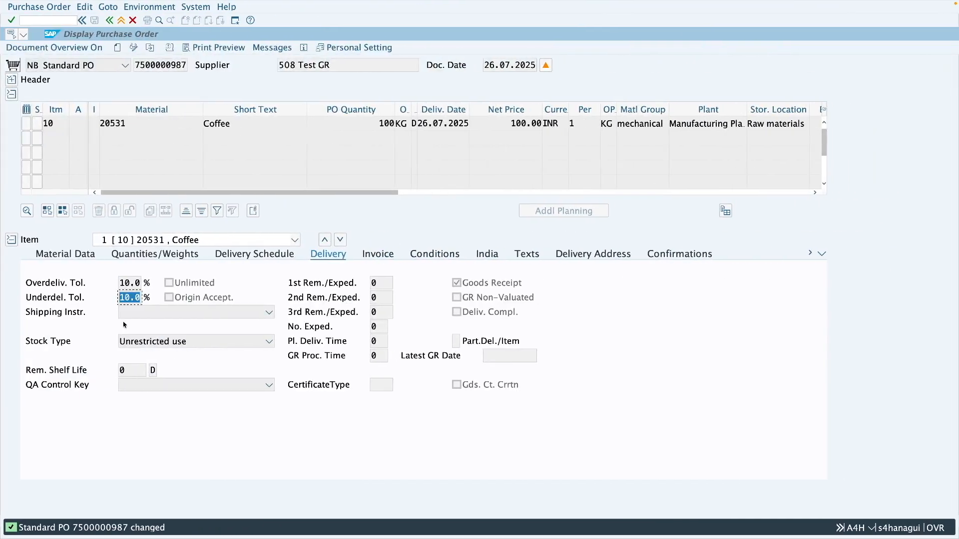
double_click(125, 284)
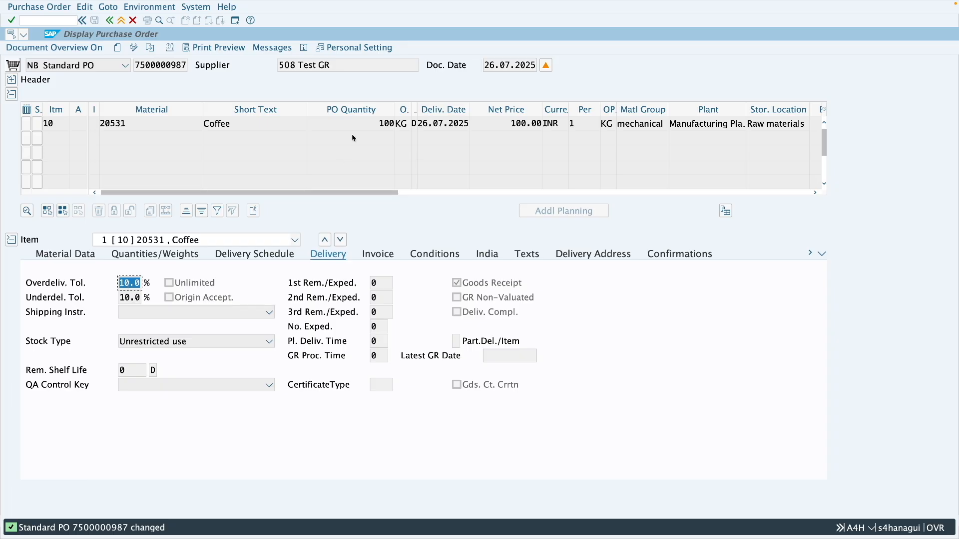
left_click(388, 122)
double_click(388, 122)
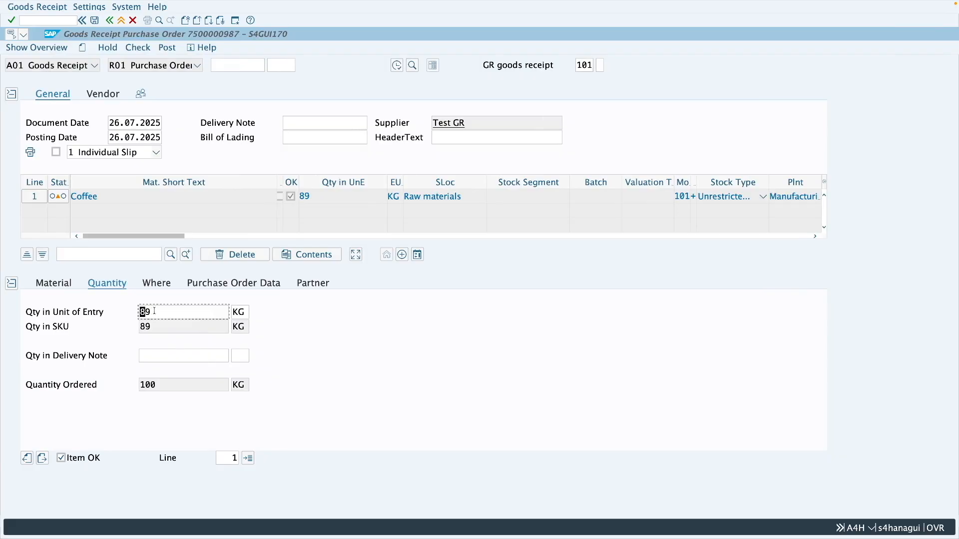
Step: Set the goods receipt quantity to 111 KG, check the document and close the message log
left_click_drag(154, 311, 139, 312)
type("111")
key("Return")
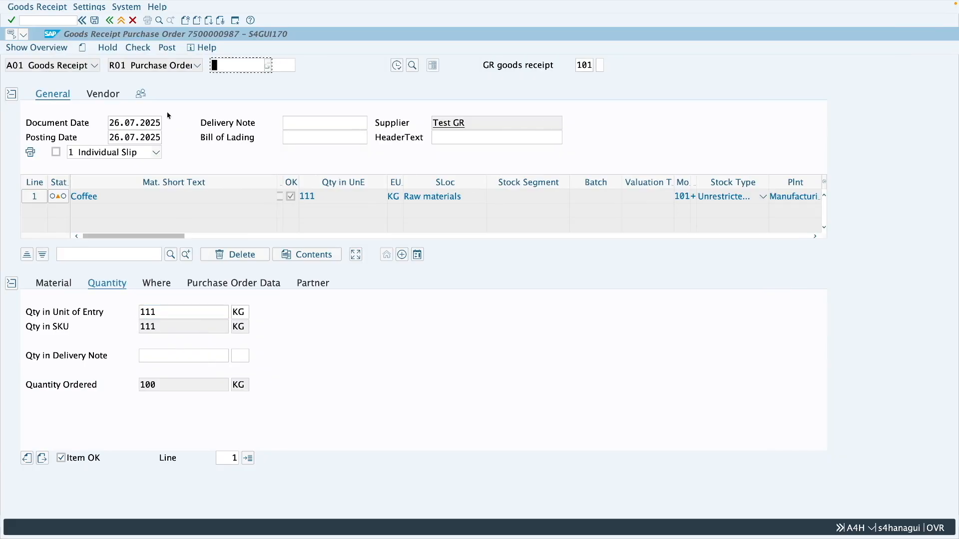
left_click(138, 48)
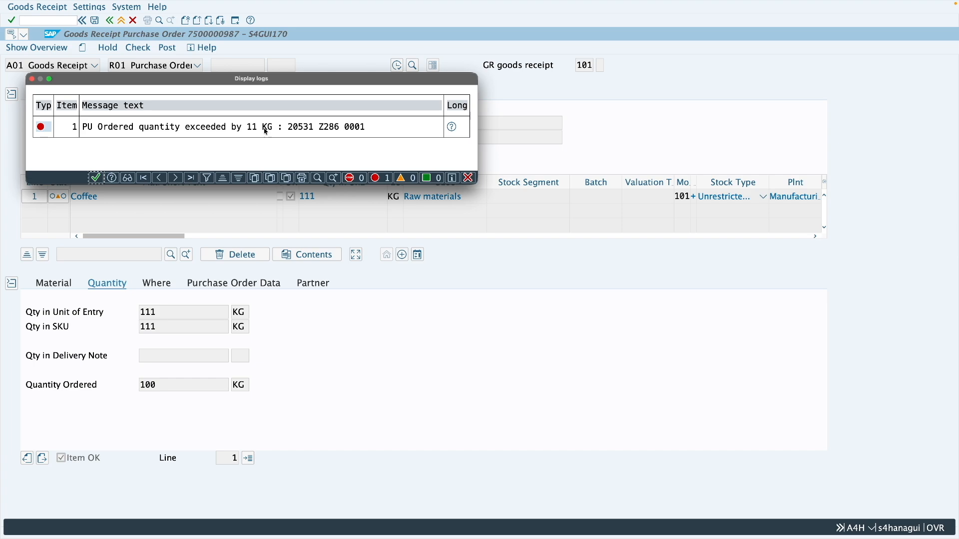
left_click(469, 178)
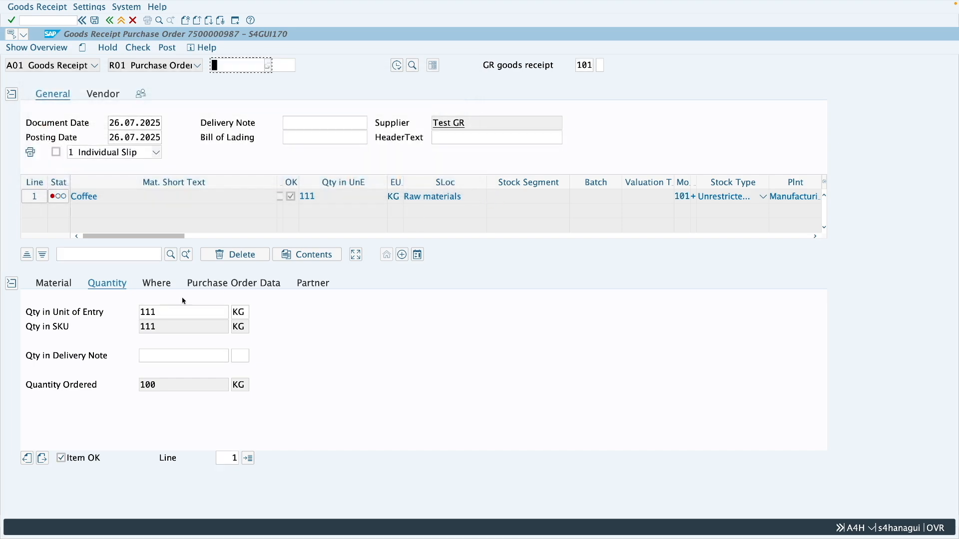
Step: Set the goods receipt quantity to 109 KG and check the document
left_click_drag(161, 311, 139, 311)
type("109")
key("Return")
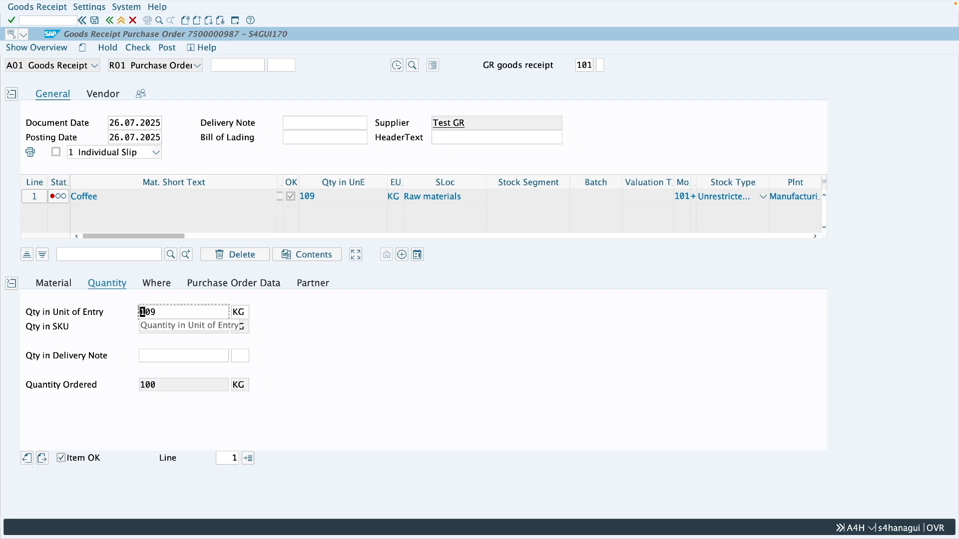
left_click(138, 48)
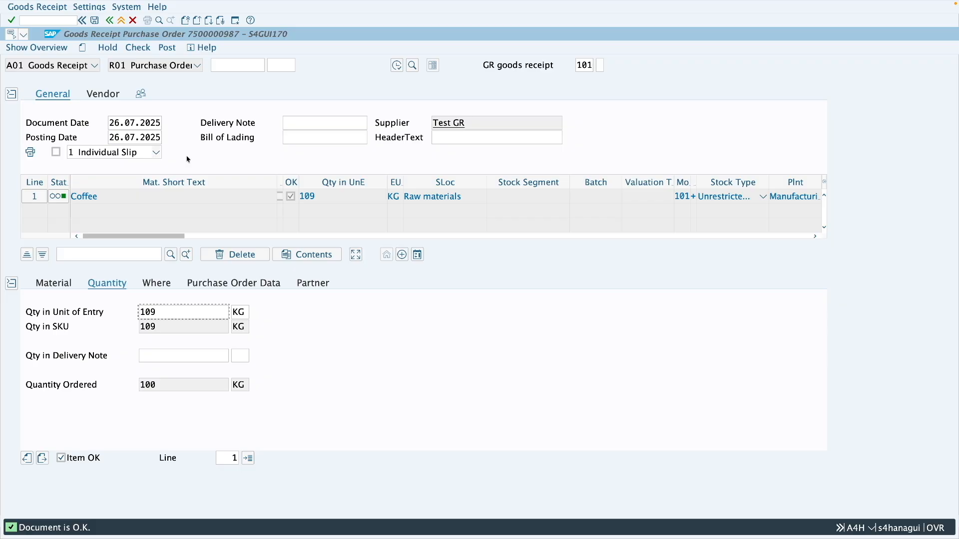
Step: Set the goods receipt quantity to 98 KG and check the document
left_click_drag(159, 313, 137, 315)
type("98")
key("Return")
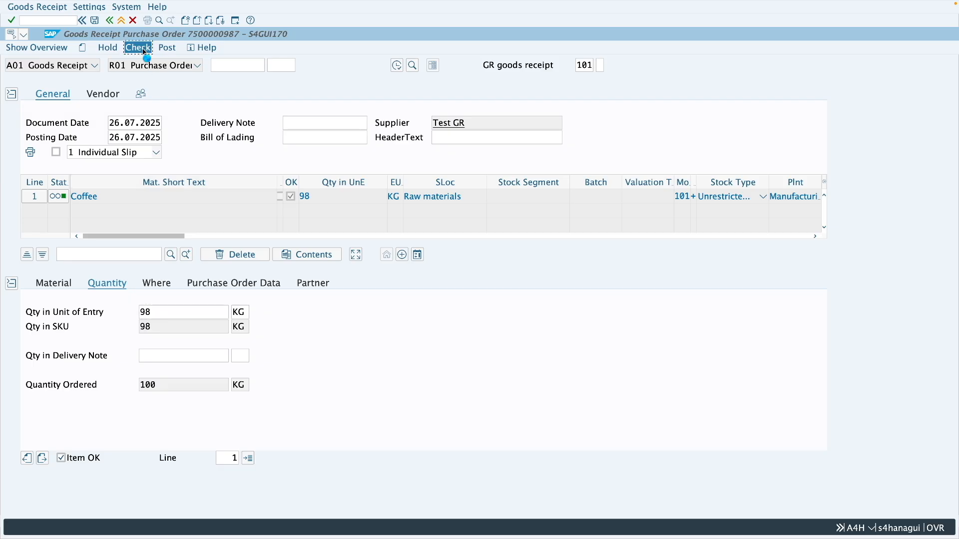
left_click(138, 47)
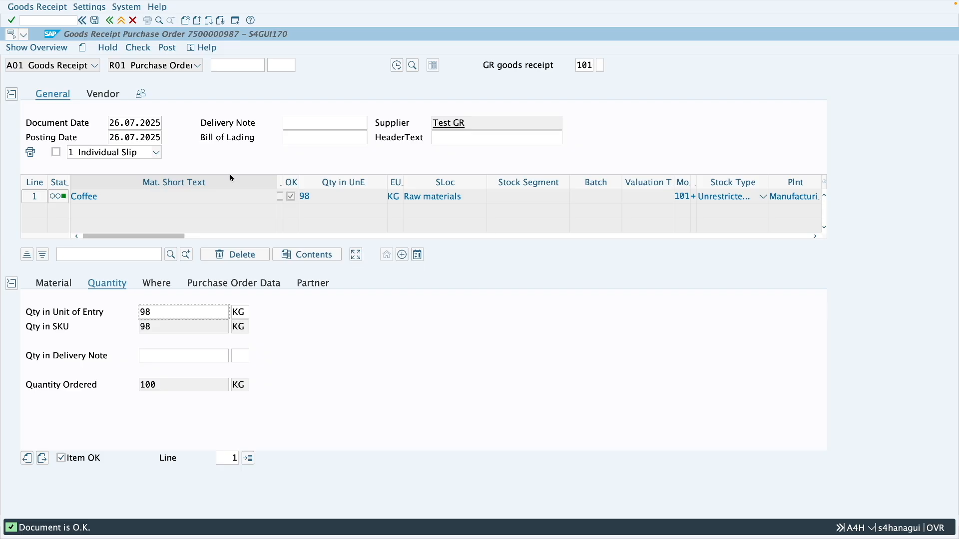
Step: Review the entered receipt quantity and post the goods receipt
left_click(161, 313)
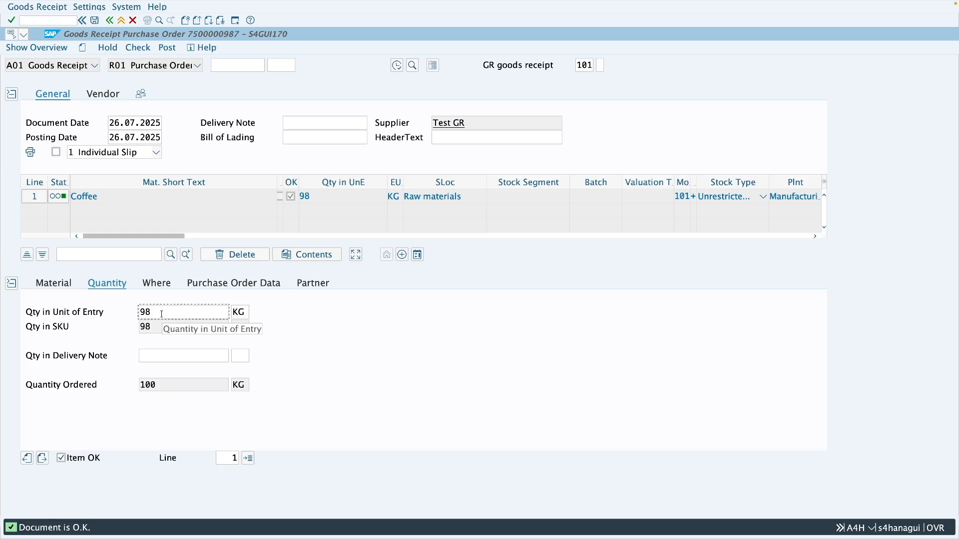
left_click_drag(162, 314, 140, 316)
left_click(160, 313)
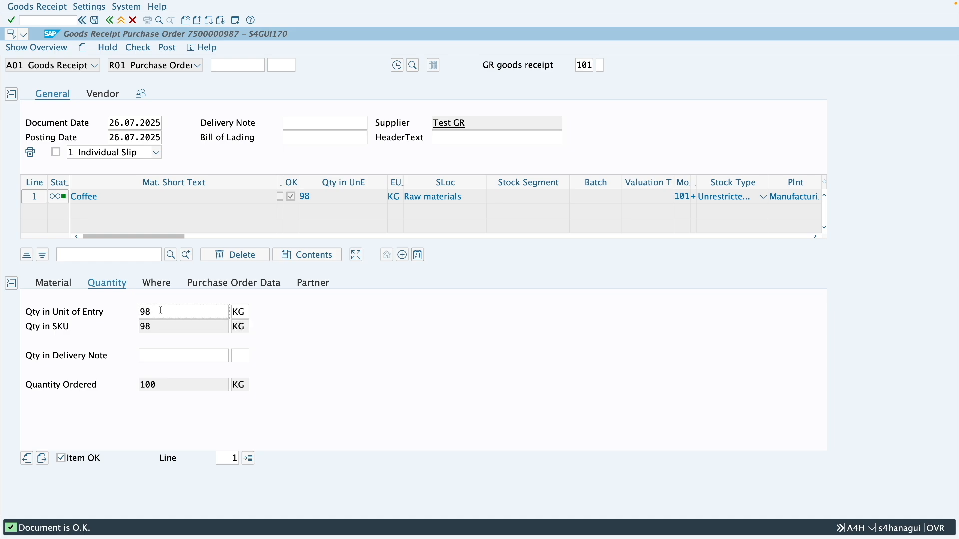
left_click(167, 48)
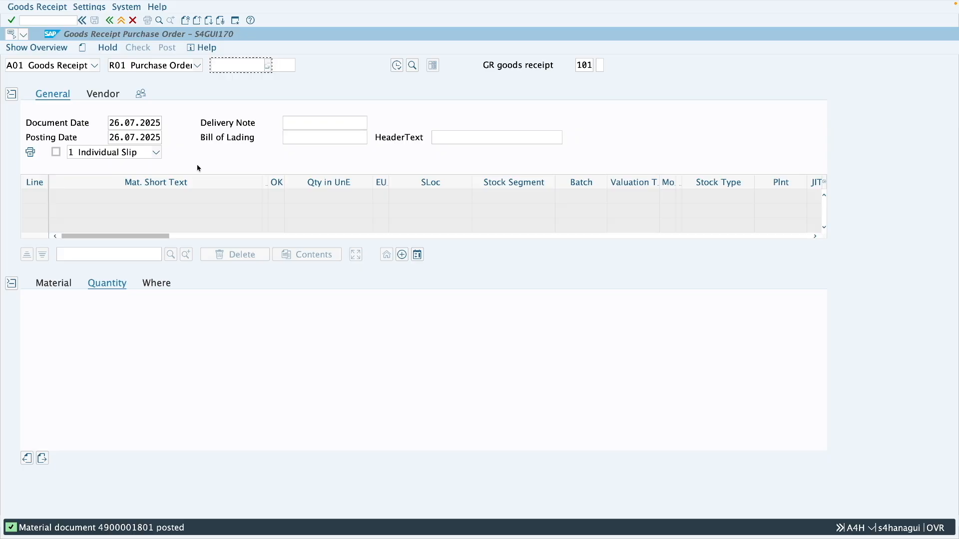
Step: Reload the same purchase order in its display window and examine the received quantity in the Coffee item's purchase order history
key("ctrl+Right")
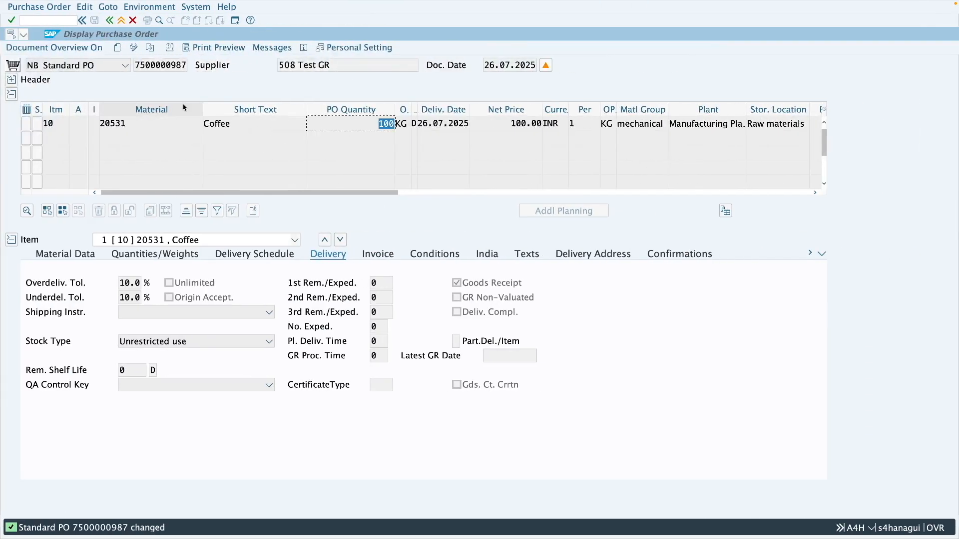
left_click(150, 47)
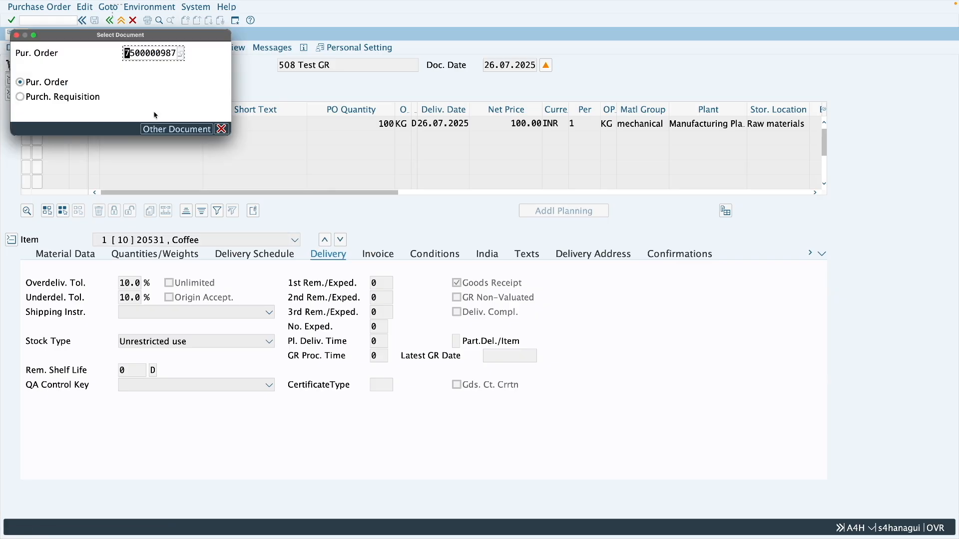
key("Return")
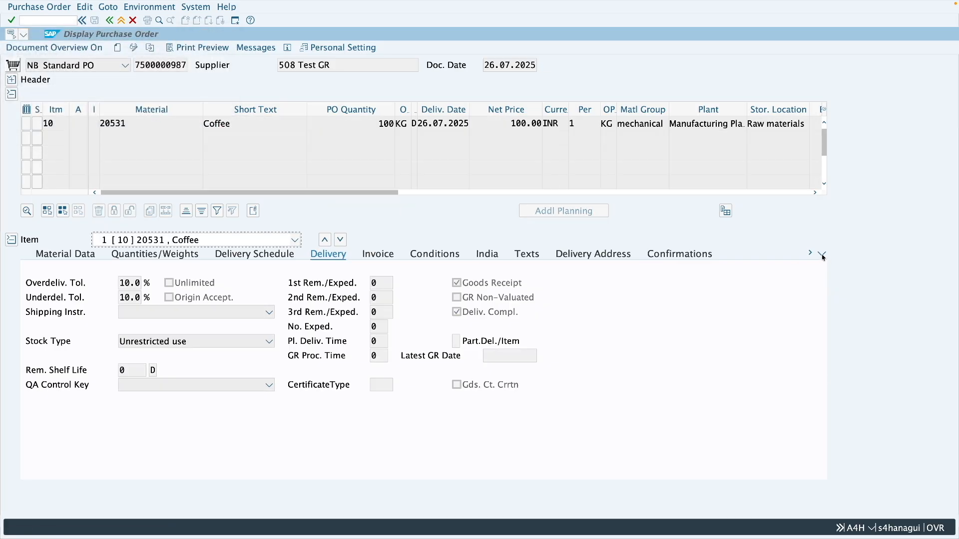
left_click(822, 255)
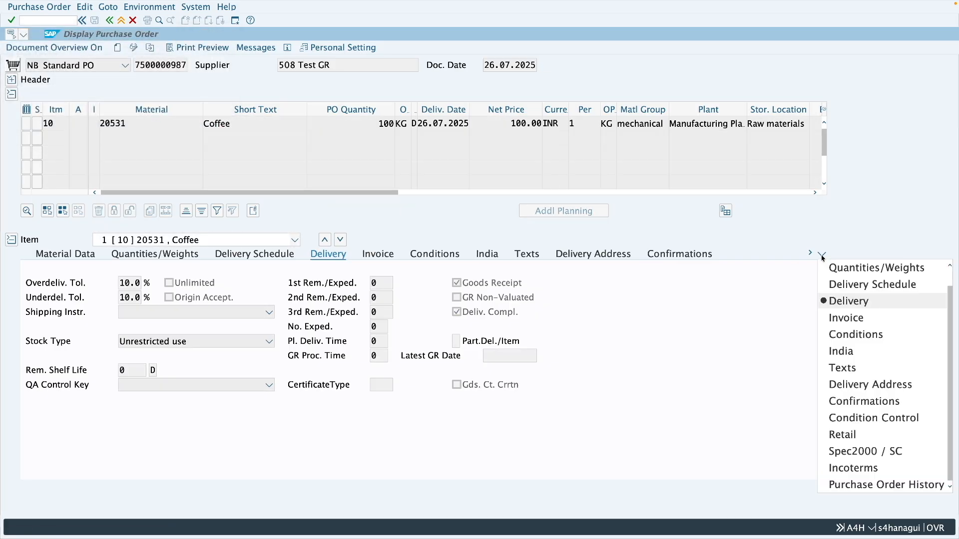
left_click(869, 485)
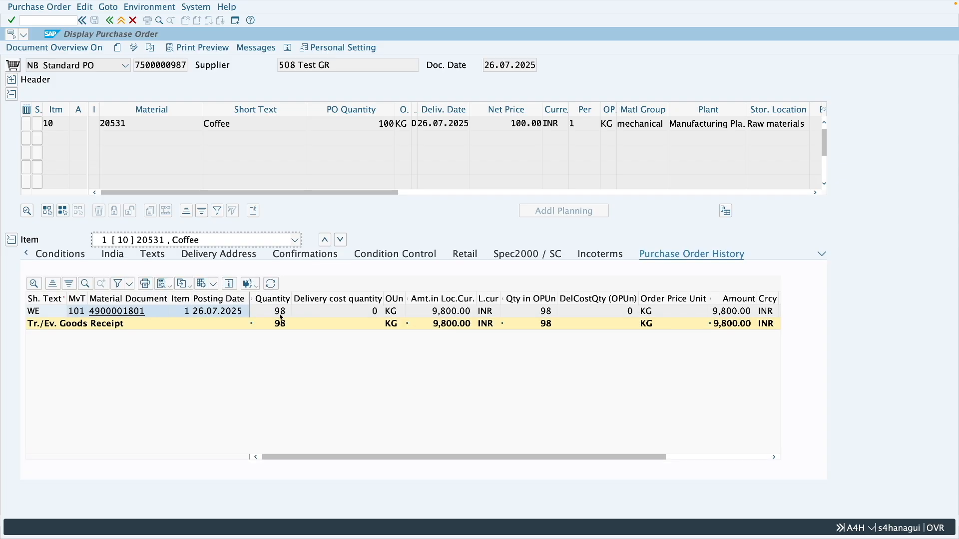
left_click(271, 314)
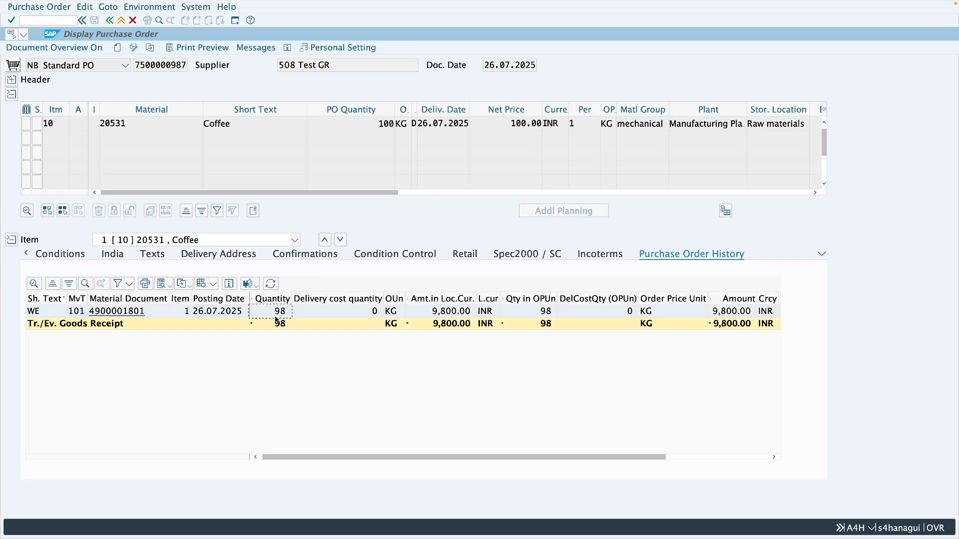
Step: Examine the under- and overdelivery tolerances and the delivery-completed indicator in the Coffee item's delivery details
double_click(380, 124)
left_click(823, 255)
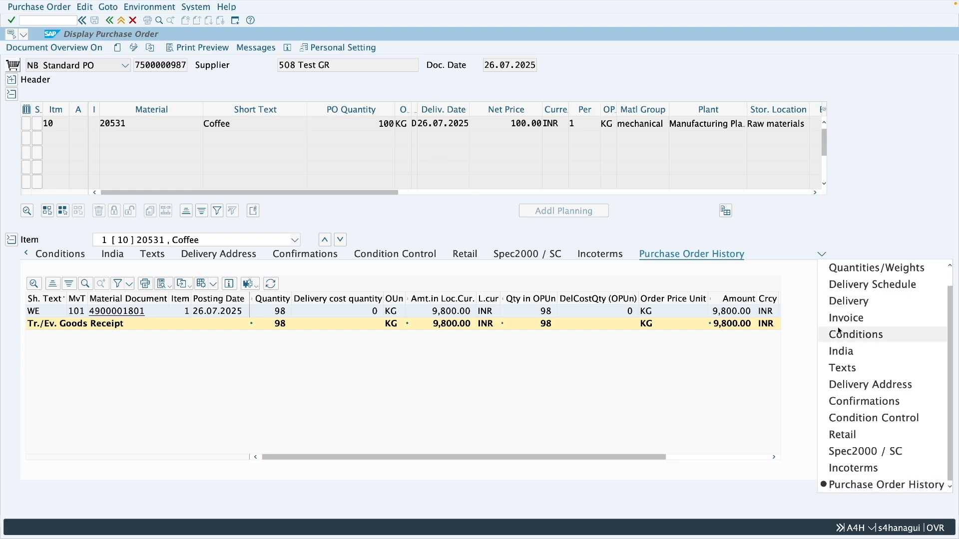
left_click(840, 301)
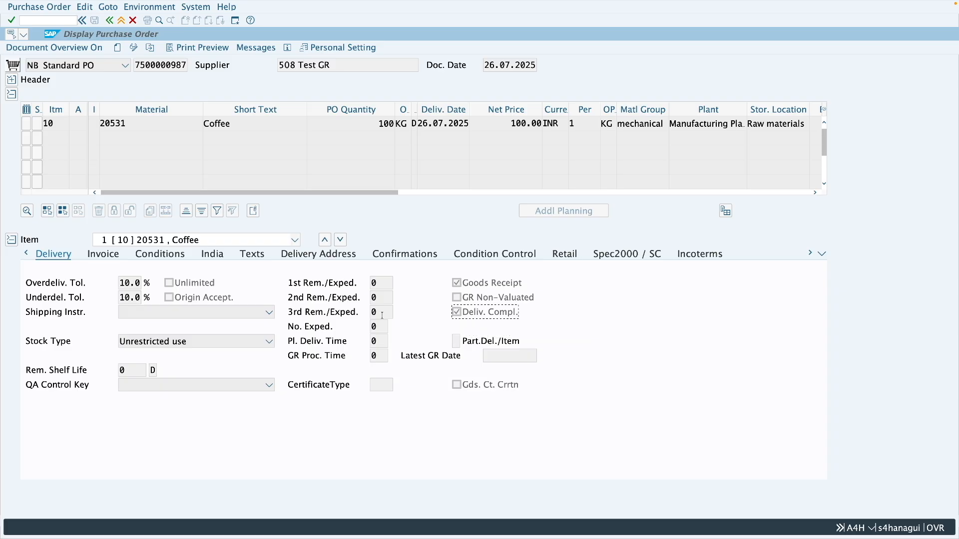
left_click(137, 298)
left_click_drag(137, 298, 119, 298)
left_click(133, 300)
left_click(479, 316)
Step: Examine the ordered, delivered and still-to-be-delivered quantities in the purchase order's header status
left_click(17, 83)
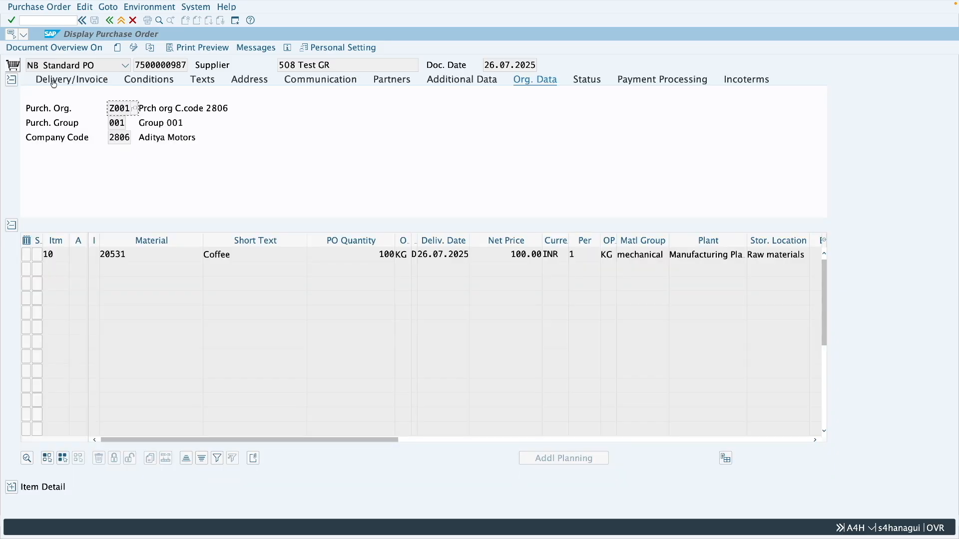
left_click(587, 80)
left_click(359, 138)
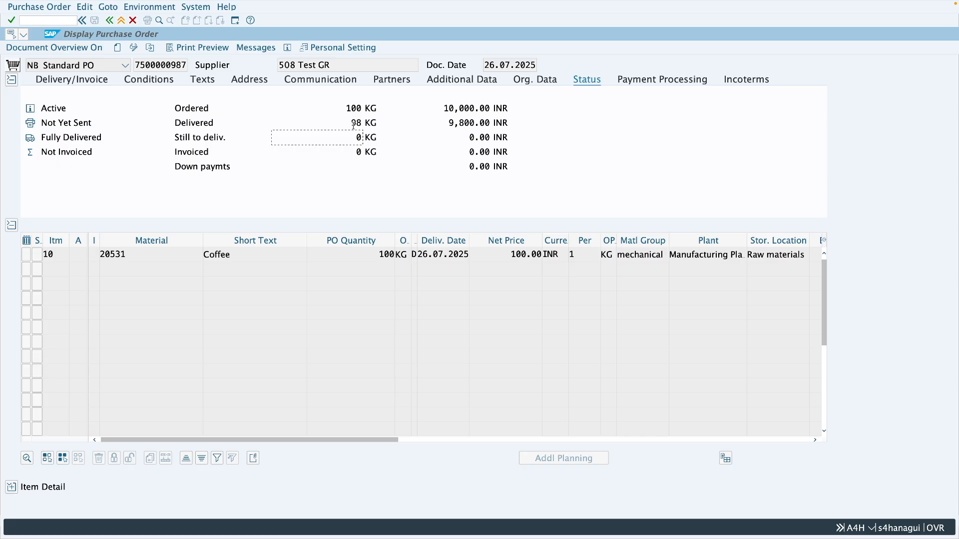
left_click(352, 123)
left_click_drag(352, 124, 362, 124)
left_click(356, 137)
double_click(355, 137)
Step: Start MIGO, load the same purchase order for goods receipt and inspect the proposed Coffee quantity
key("ctrl+Left")
type("migo")
key("Return")
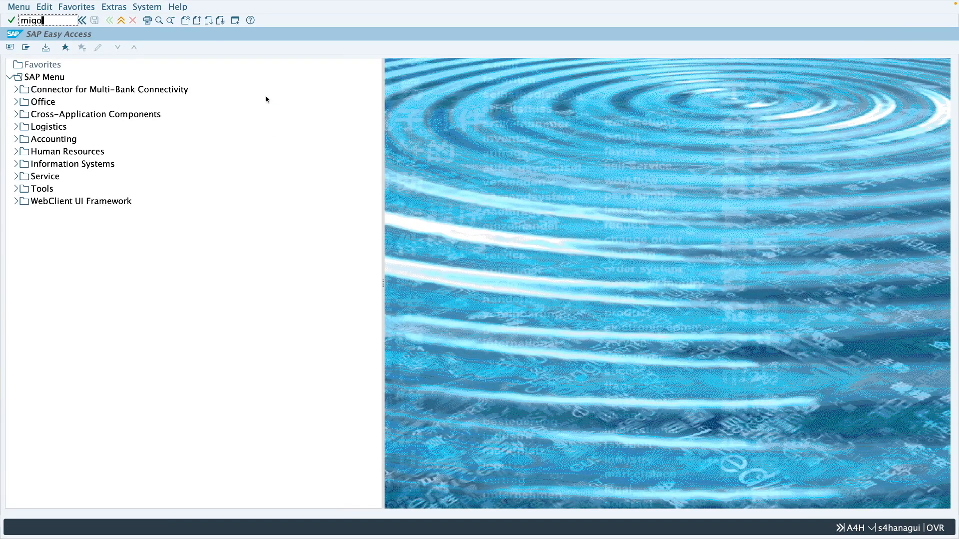
key("super+v")
key("Return")
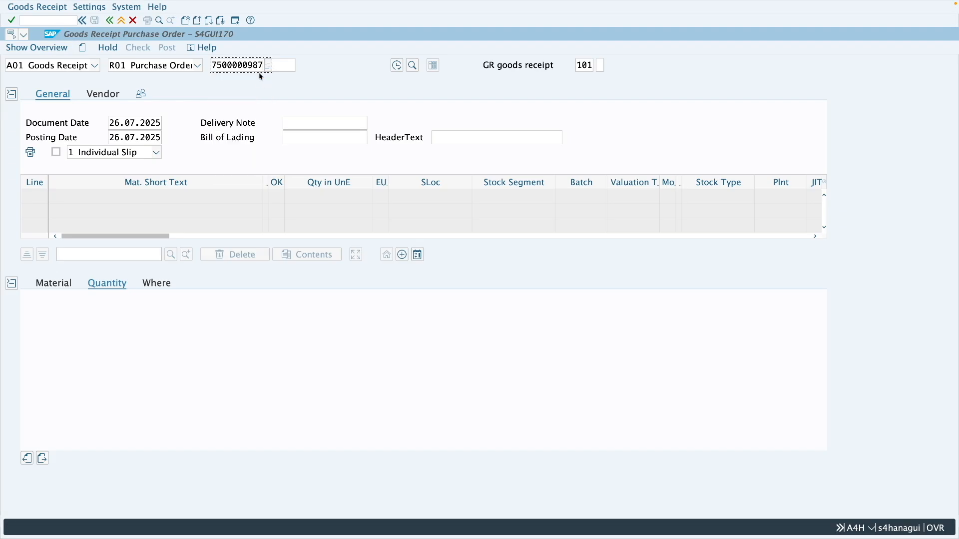
left_click(157, 313)
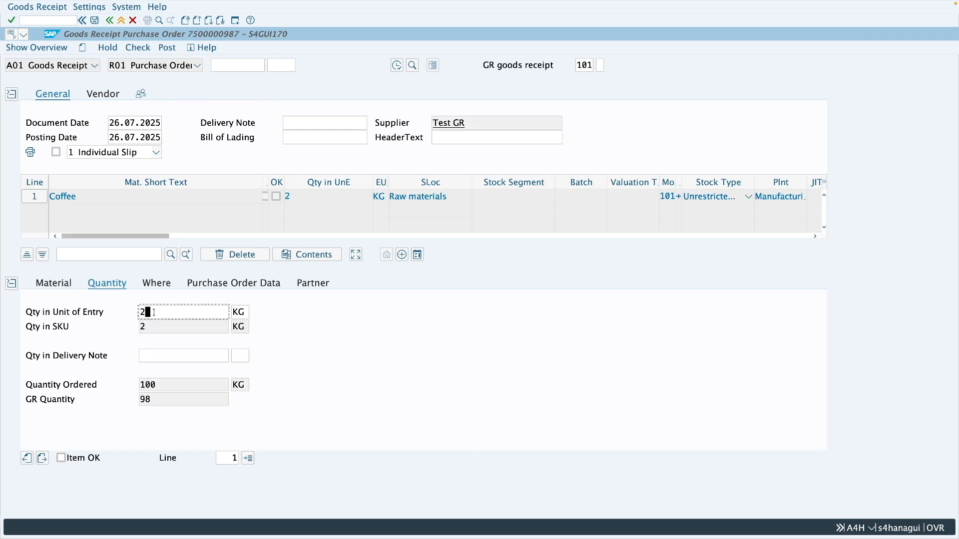
left_click_drag(157, 313, 139, 311)
left_click(151, 312)
Step: Return to the displayed purchase order and recheck the item's delivery-completed indicator and the header's open delivery quantity
key("ctrl+Right")
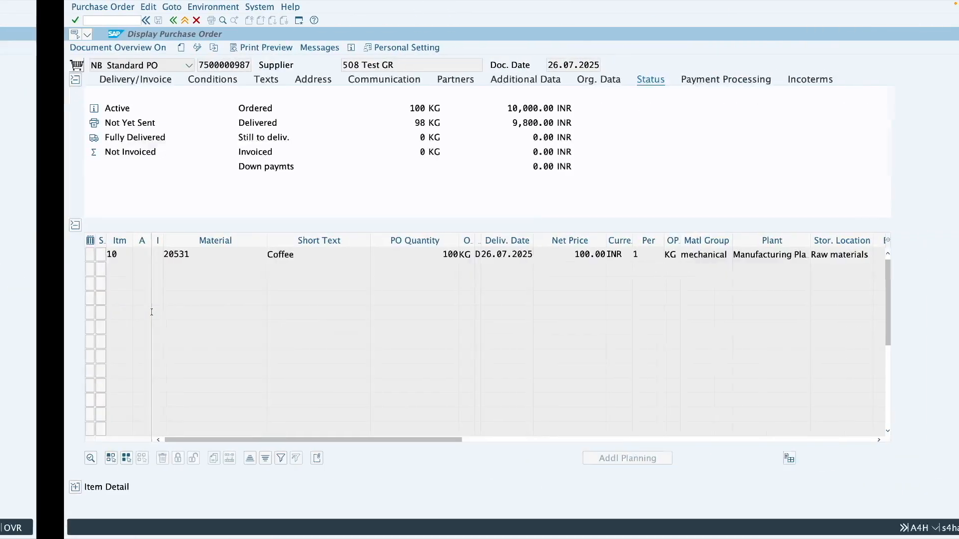
left_click(11, 487)
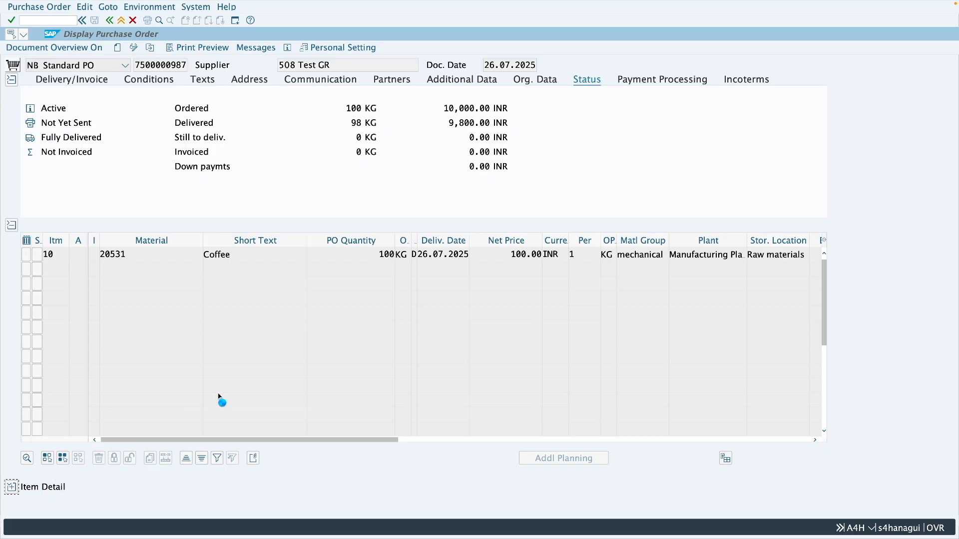
left_click(478, 315)
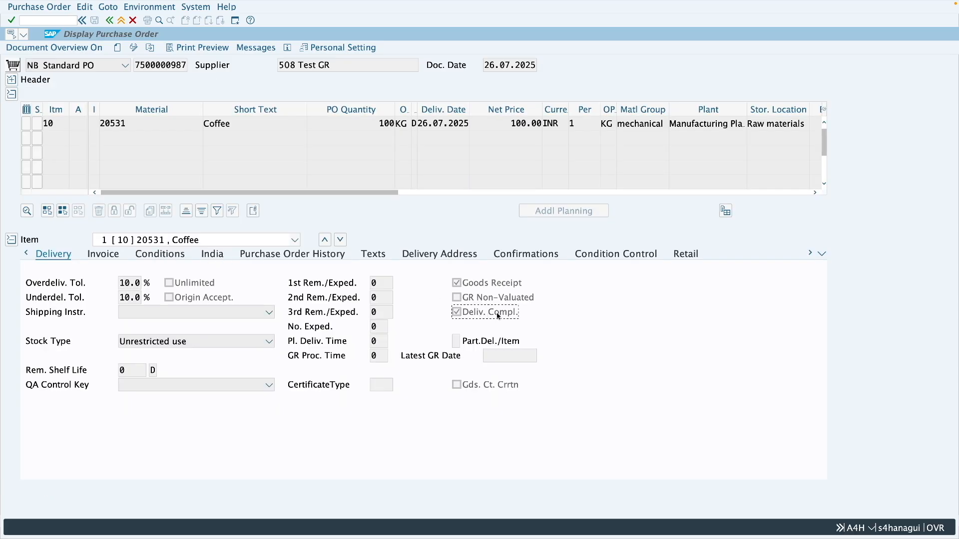
left_click(12, 81)
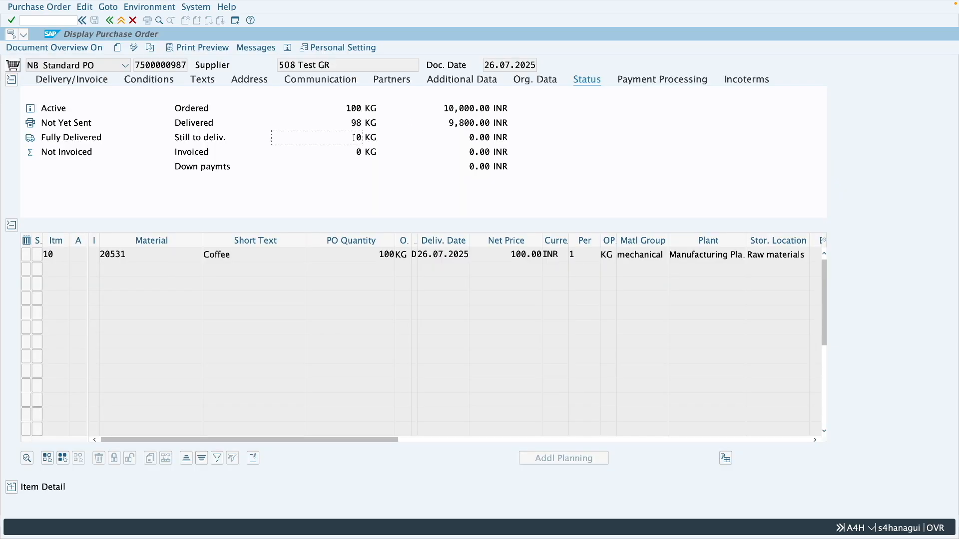
left_click_drag(354, 137, 364, 140)
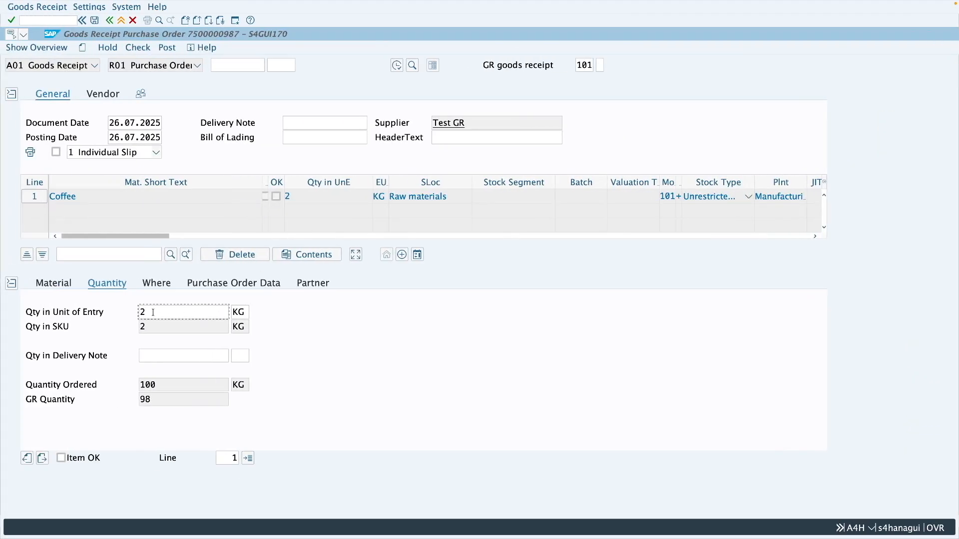
Step: Set the Coffee receipt quantity to 12 KG, mark the item as OK and check the document
double_click(148, 312)
type("12")
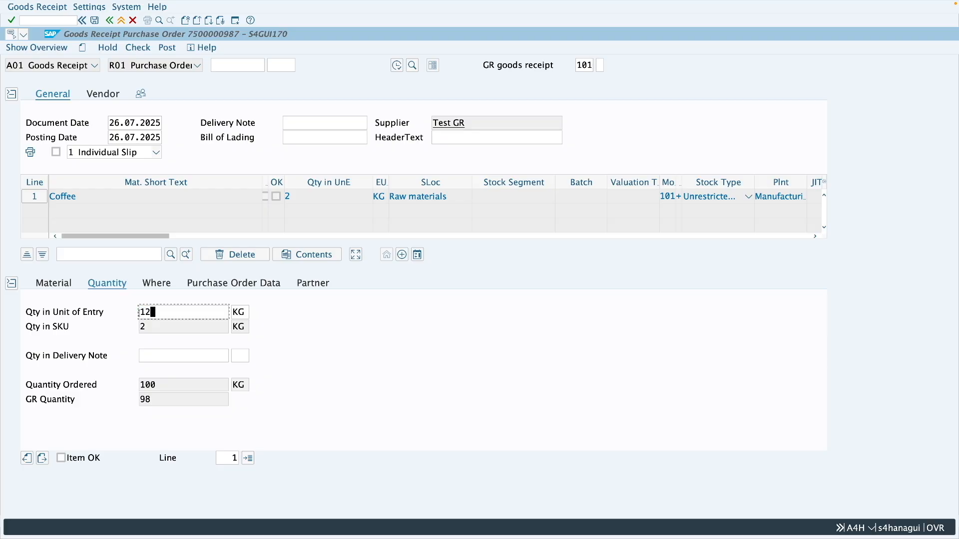
key("Return")
left_click(61, 458)
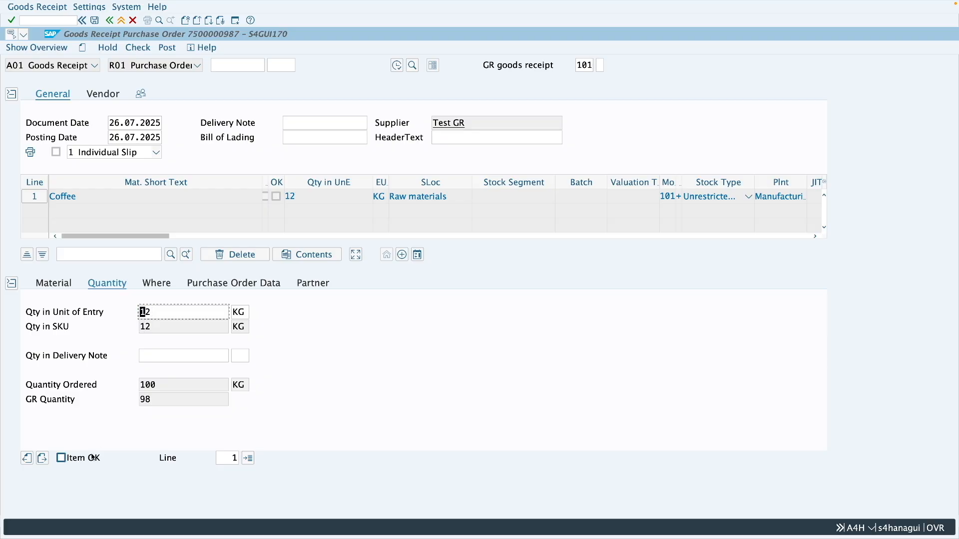
left_click(141, 50)
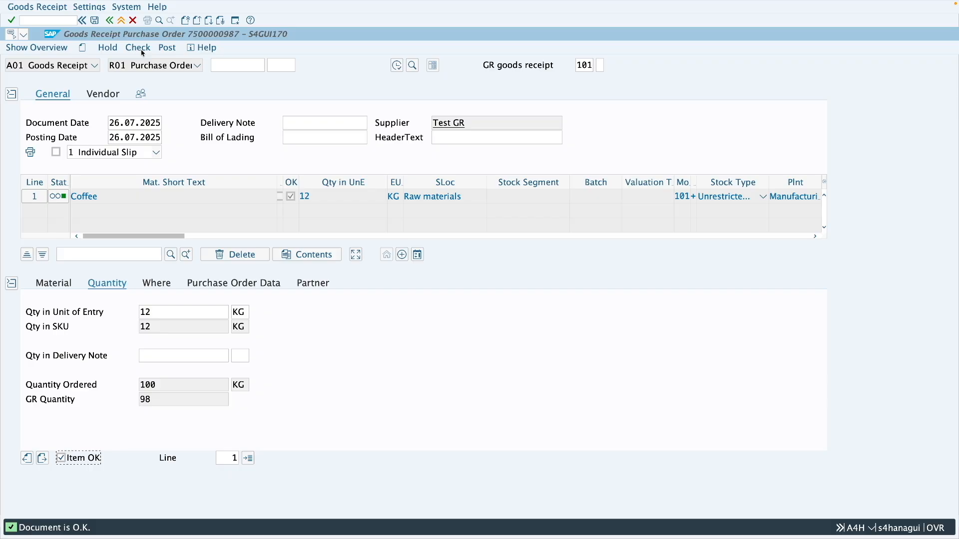
Step: Try a Coffee receipt quantity of 13 KG and check the document
left_click(144, 312)
left_click_drag(144, 311, 152, 312)
type("3")
key("Return")
left_click(139, 51)
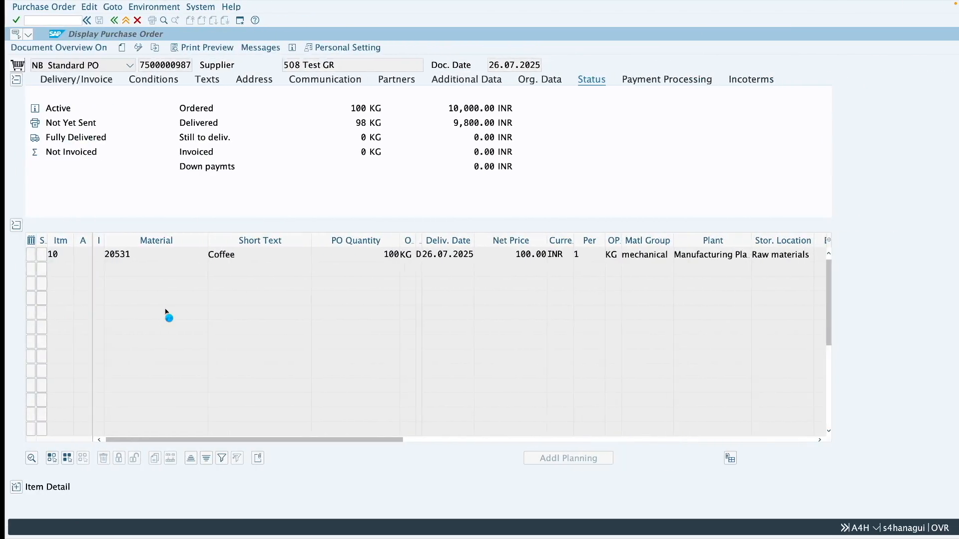
Step: Review the Coffee item's overdelivery tolerance and the received quantity in its purchase order history
left_click(11, 487)
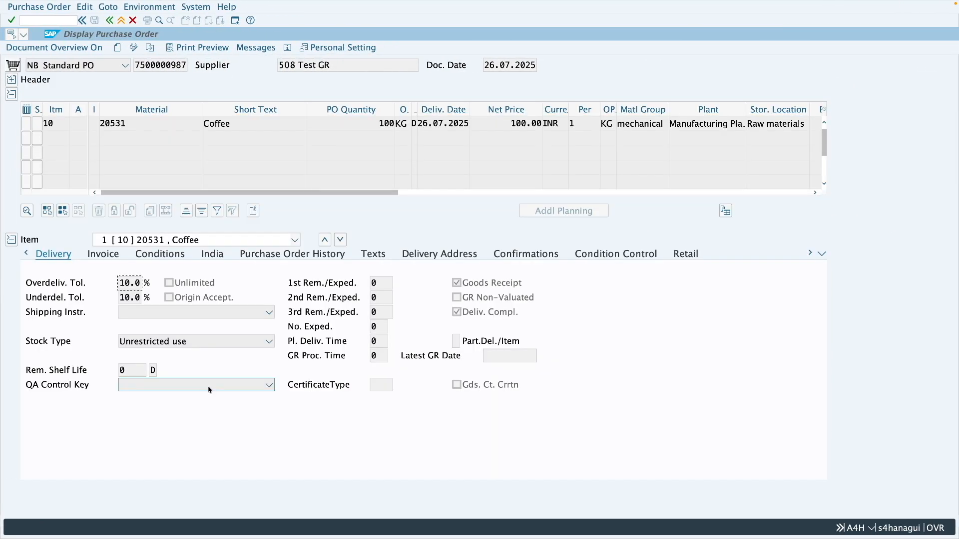
left_click_drag(142, 283, 119, 282)
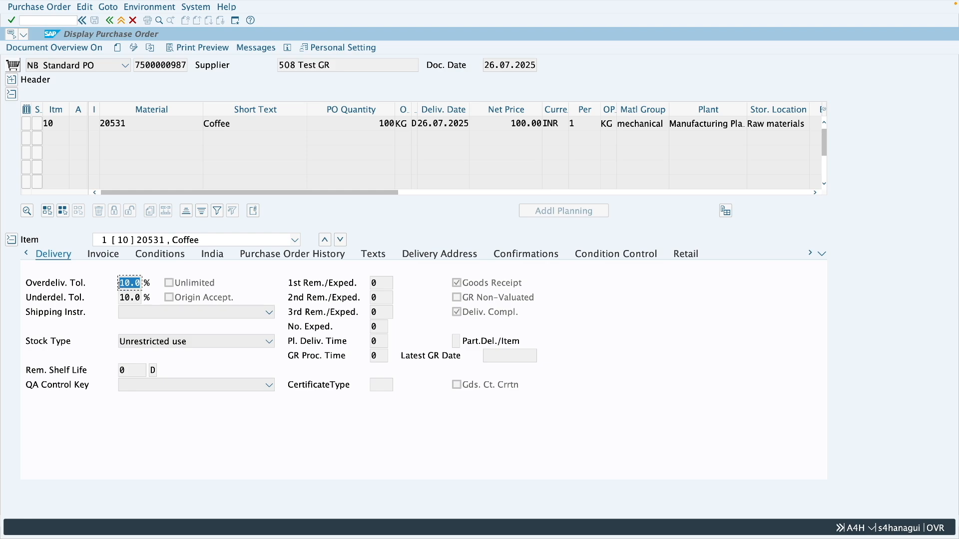
left_click(278, 255)
left_click(288, 314)
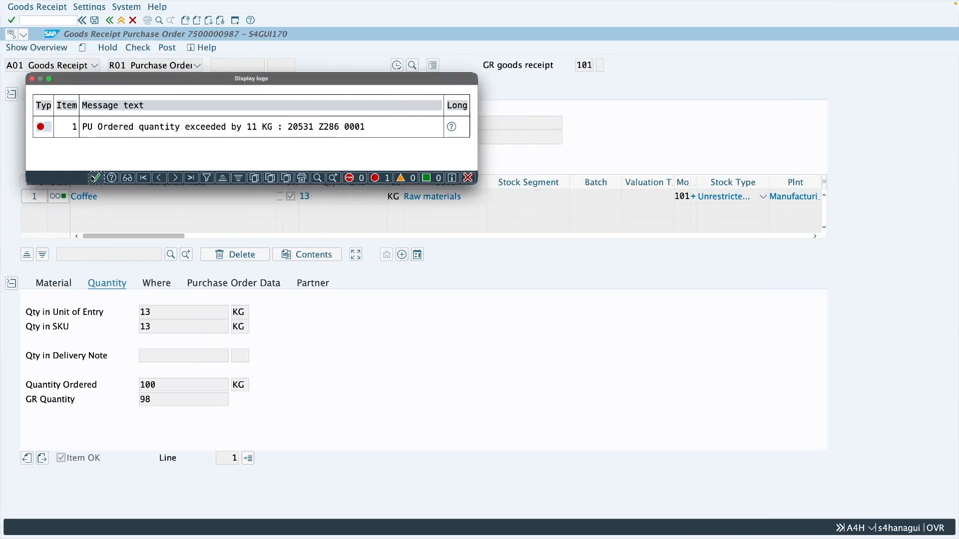
Step: Set the Coffee receipt quantity back to 12 KG, check the document and post the goods receipt
key("Return")
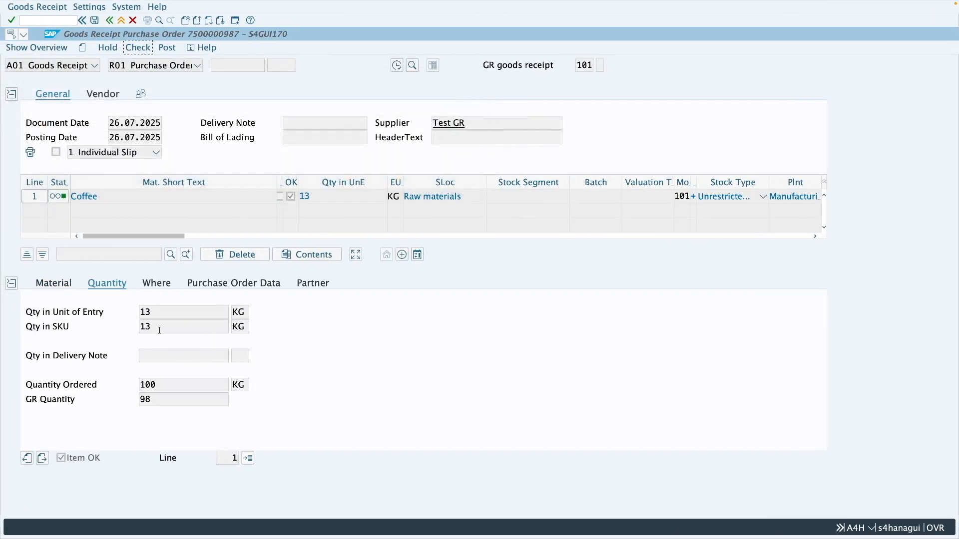
left_click_drag(157, 314, 141, 313)
type("12")
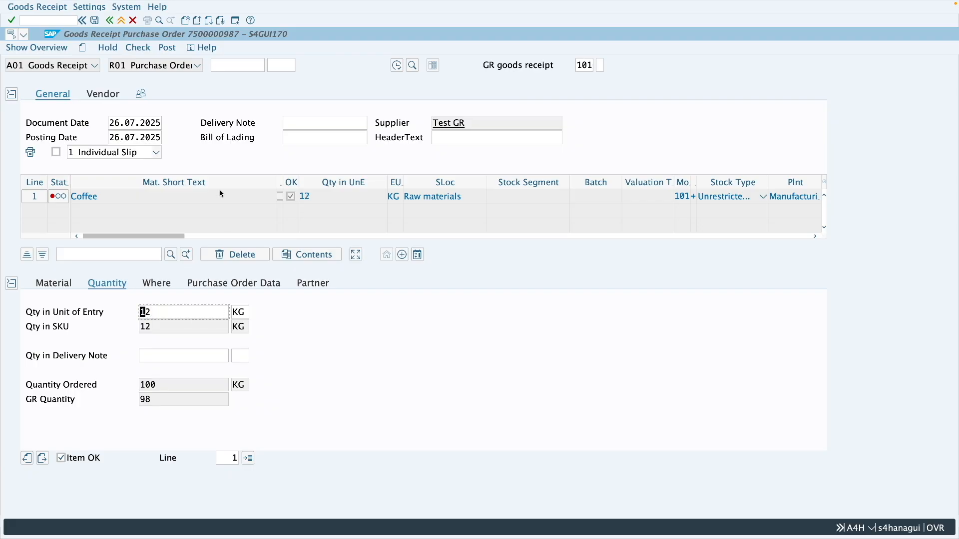
left_click(137, 48)
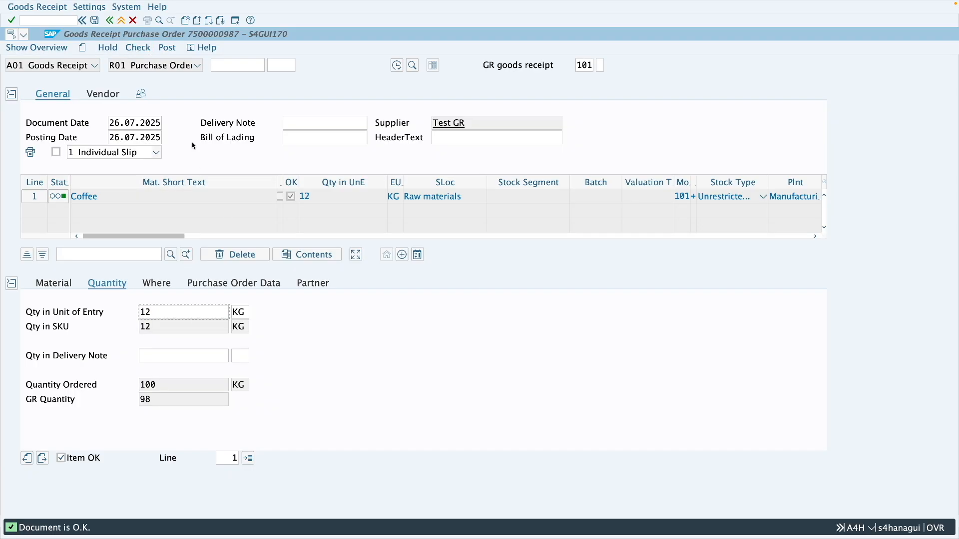
left_click(167, 48)
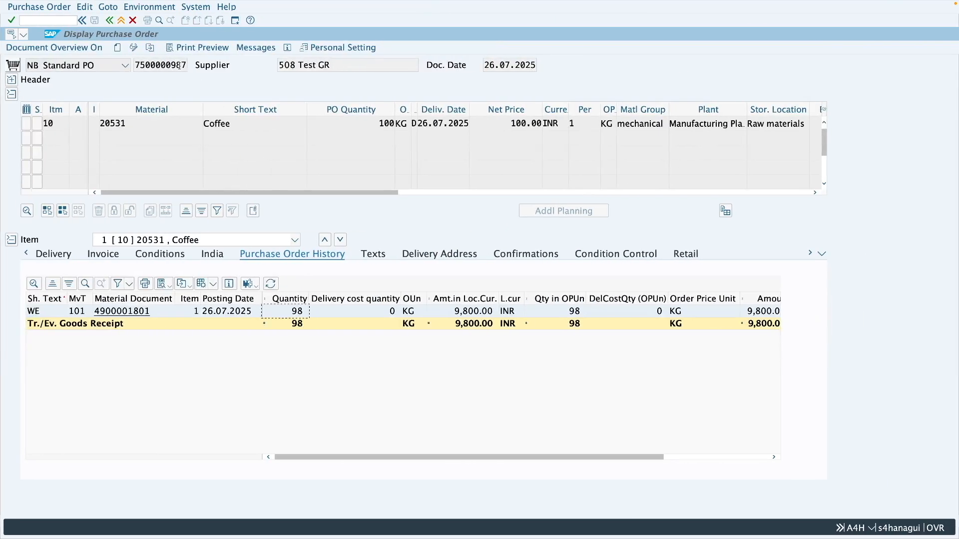
Step: Reload the displayed purchase order and examine the Coffee item's receipt history, overdelivery tolerance and ordered quantity
left_click(150, 50)
key("Return")
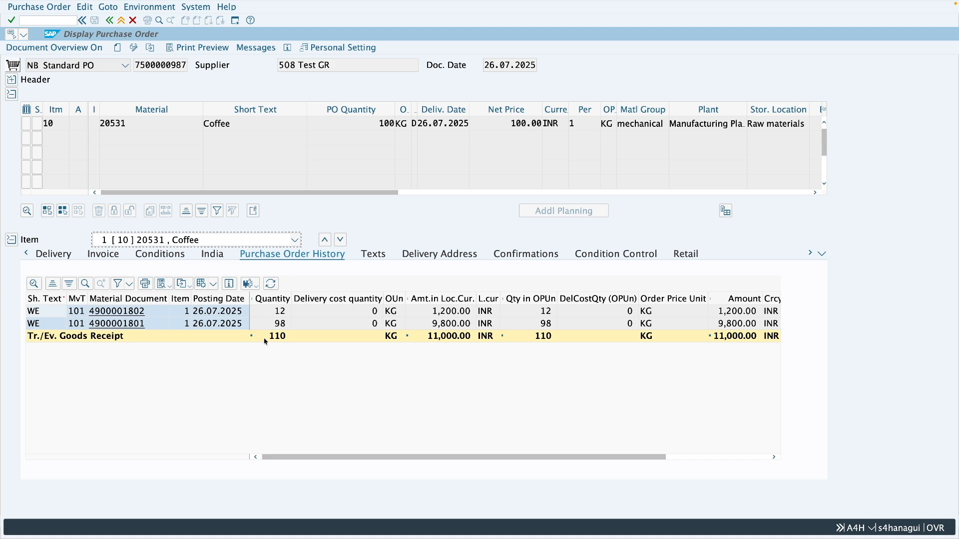
left_click(67, 259)
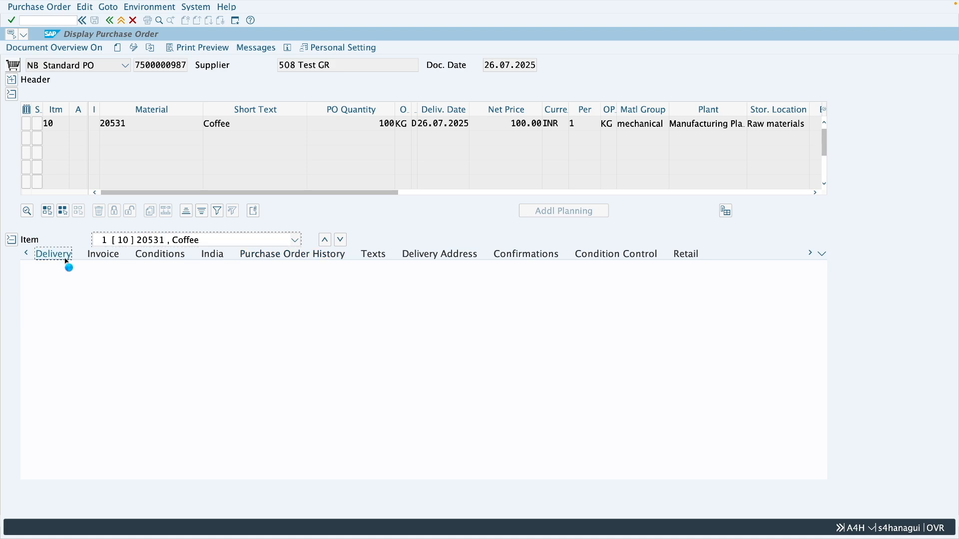
mouse_move(142, 283)
left_mouse_down()
mouse_move(120, 283)
mouse_move(137, 283)
left_mouse_up()
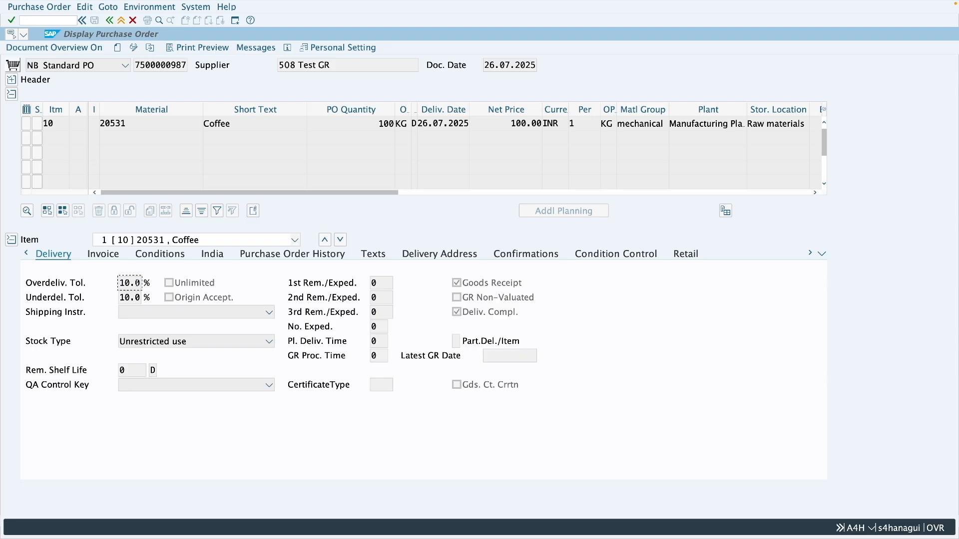
left_click(170, 284)
left_click_drag(378, 124, 396, 128)
left_click(370, 125)
Step: Switch the purchase order to change mode and copy Coffee item 10 as a new item
left_click(133, 47)
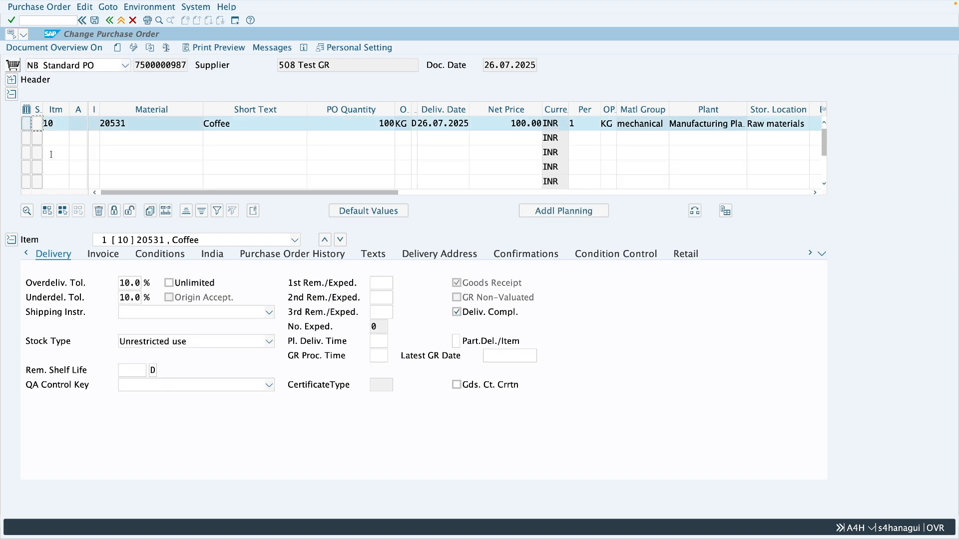
left_click(150, 213)
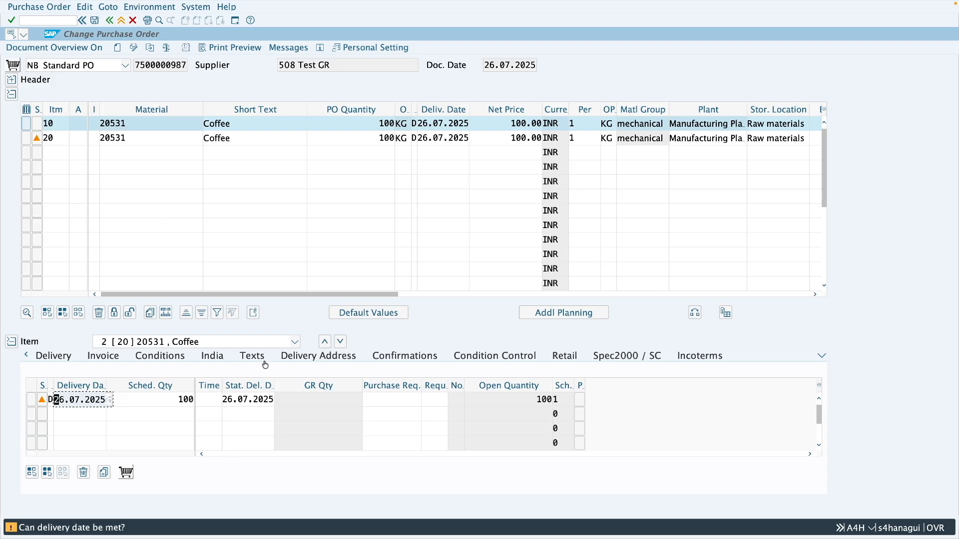
Step: Clear item 20's overdelivery tolerance percentage, allow unlimited overdelivery and save the purchase order despite the system messages
left_click(58, 356)
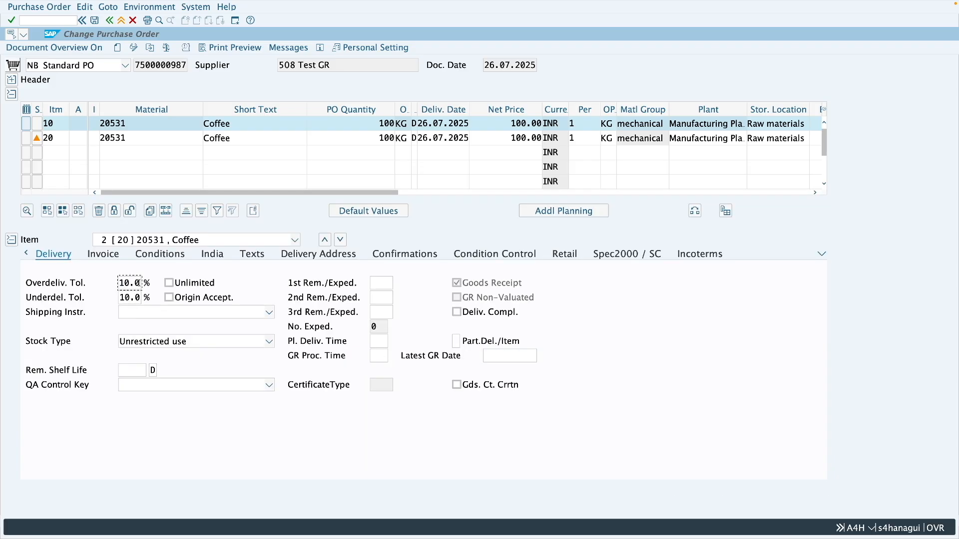
left_click_drag(139, 282, 119, 283)
key("BackSpace")
left_click(168, 283)
left_click(95, 21)
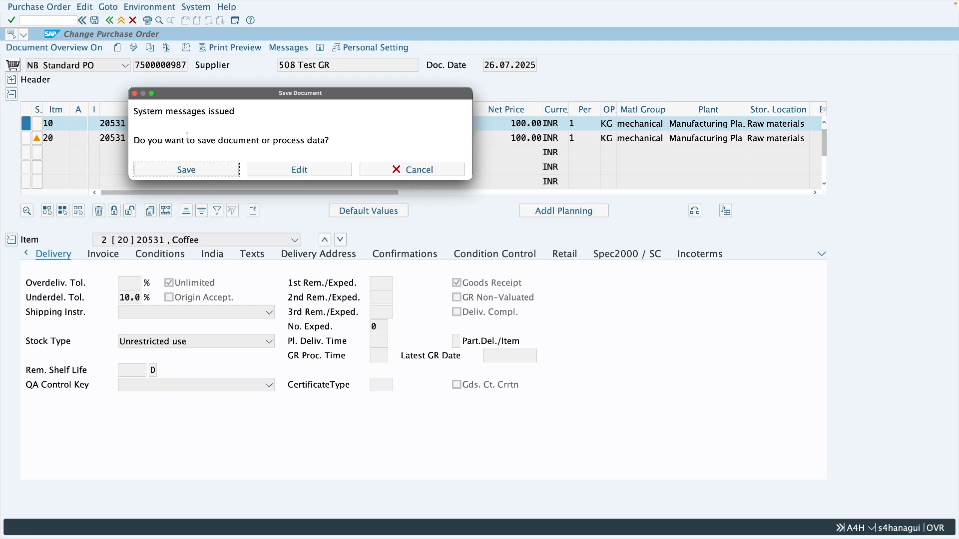
left_click(186, 167)
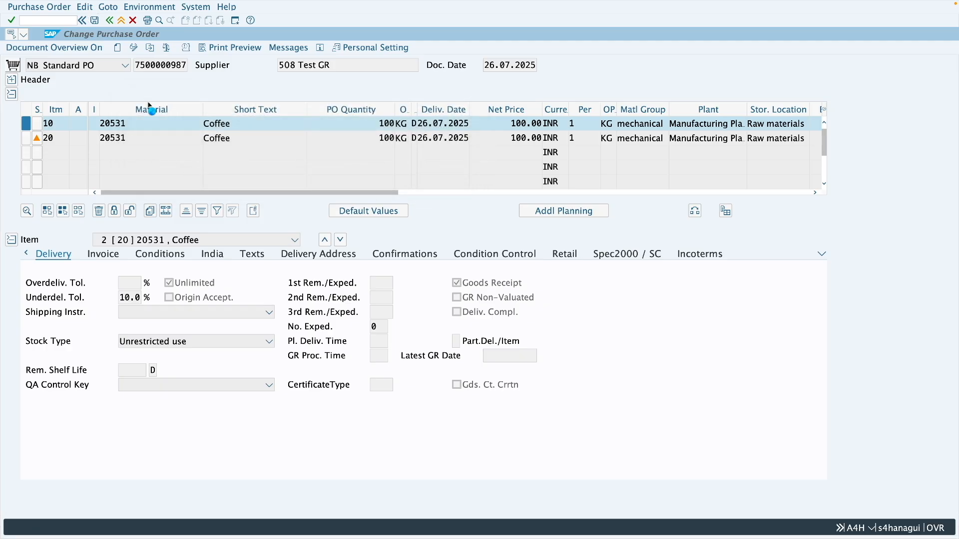
Step: Leave the purchase order, start MIGO and load the same order for a new goods receipt
left_click(121, 21)
left_click(44, 22)
type("migo")
key("Return")
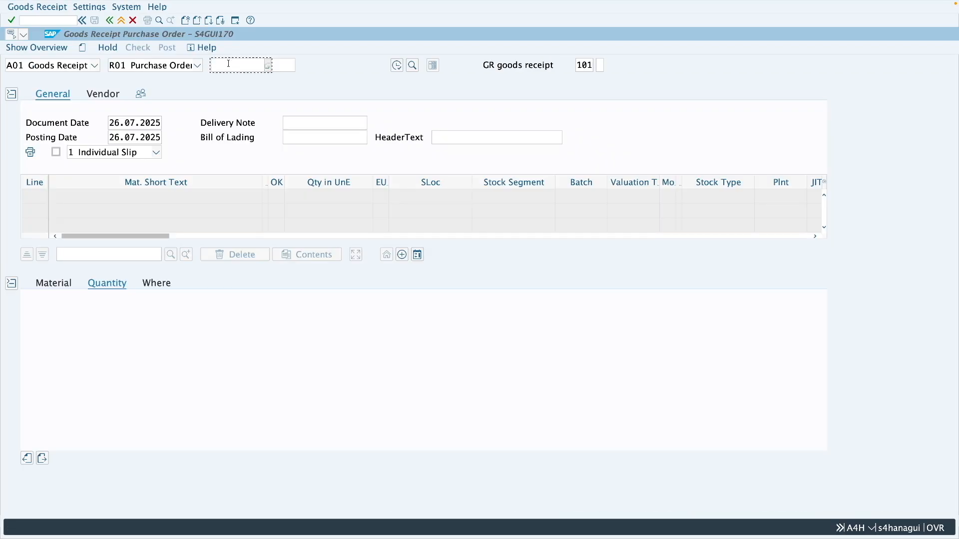
key("super+v")
left_click(278, 65)
key("Return")
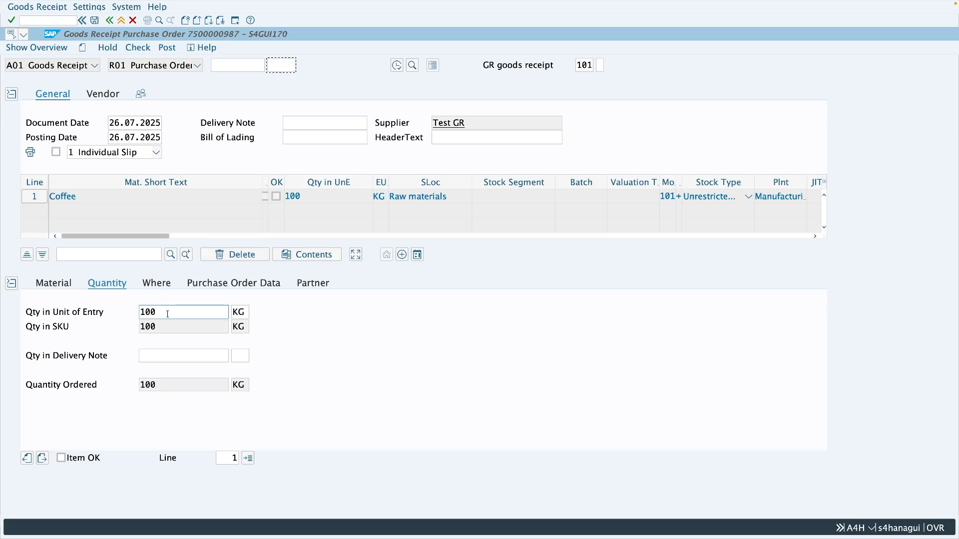
Step: Set the Coffee receipt quantity to 200 KG, mark the item as OK and check the document
left_click_drag(162, 313, 142, 313)
key("BackSpace")
type("200")
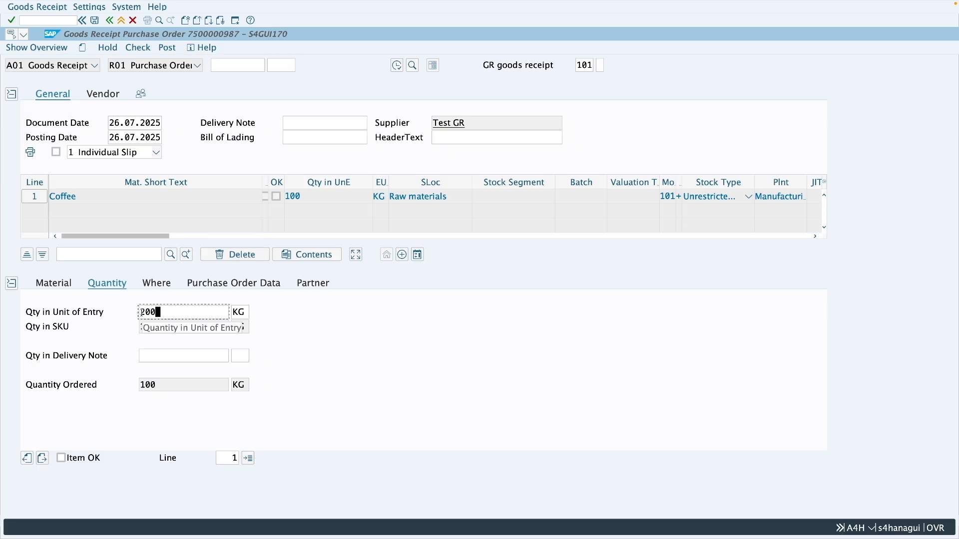
key("Return")
left_click(61, 458)
left_click(133, 48)
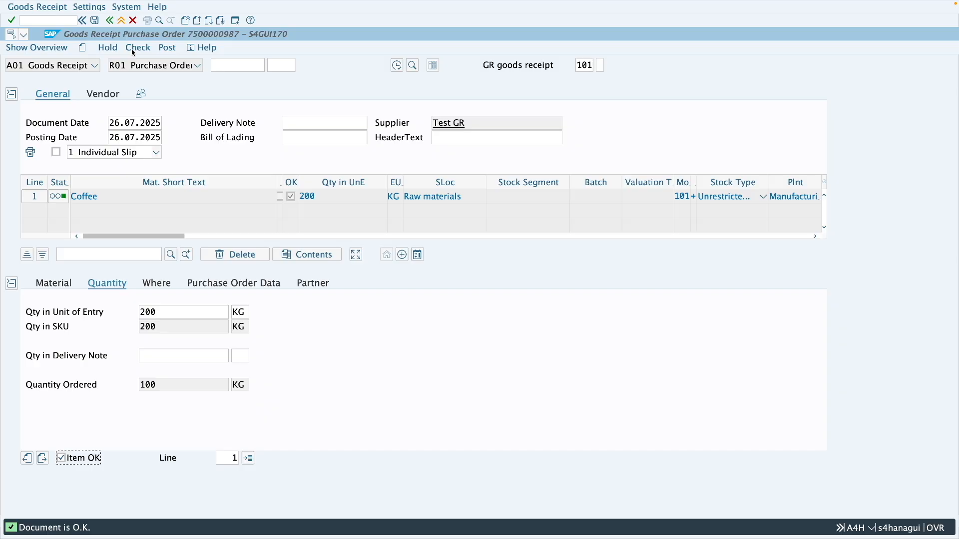
Step: Raise the Coffee receipt quantity to 1000 KG and check the goods receipt document again
double_click(142, 313)
key("BackSpace")
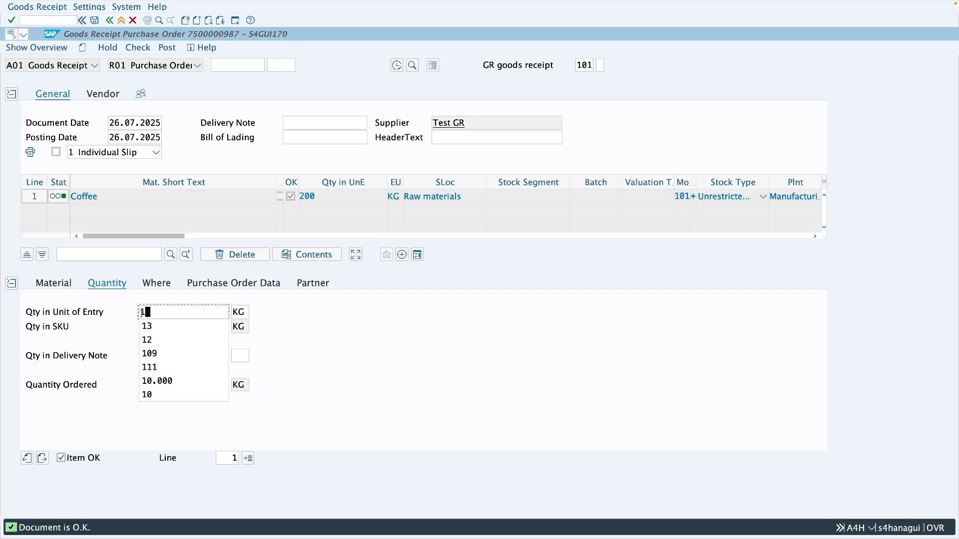
type("1000")
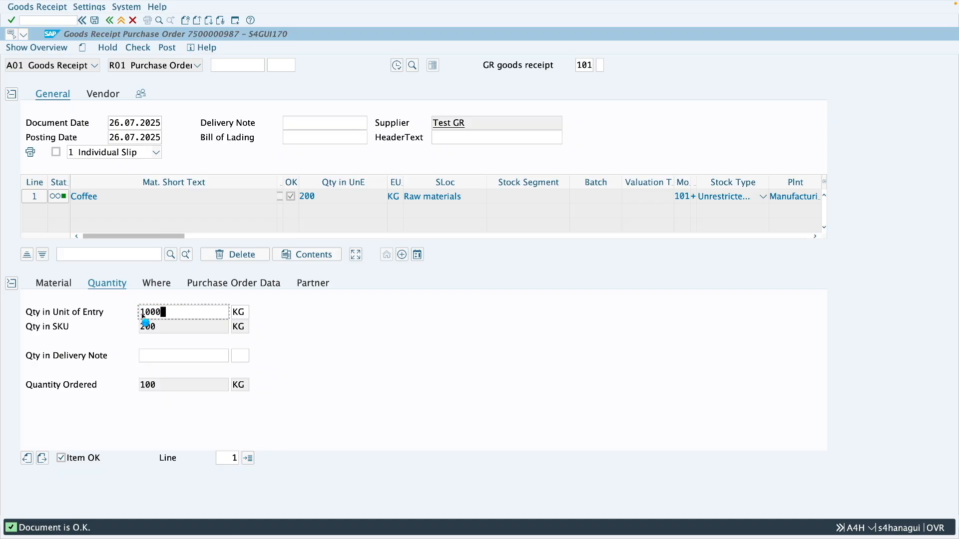
key("Return")
left_click(138, 47)
Step: Switch back to the displayed purchase order and review item 20's unlimited overdelivery setting
key("ctrl+Left")
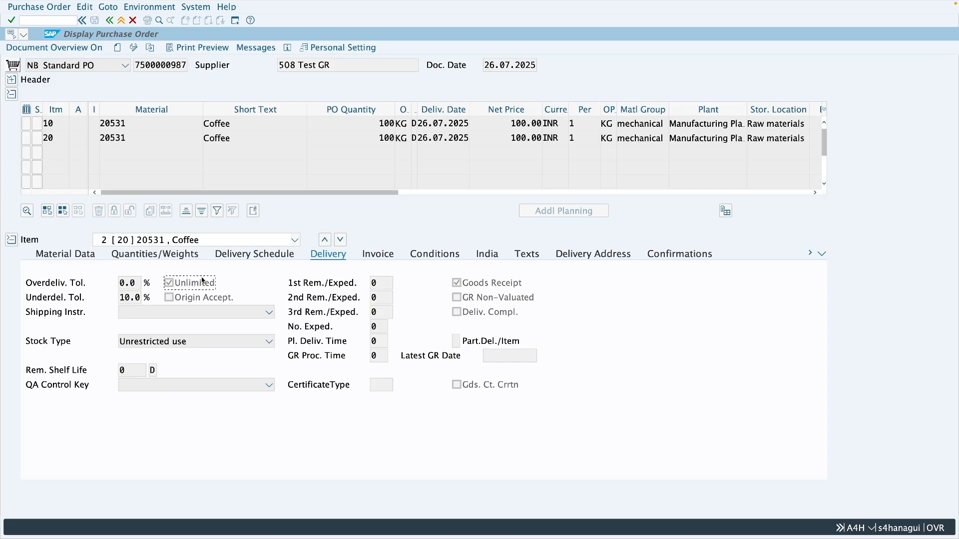
left_click_drag(378, 139, 394, 138)
left_click(190, 285)
Step: Leave the purchase order and display the Purchasing view of material 20531 for plant Z286 with MM03
left_click(121, 21)
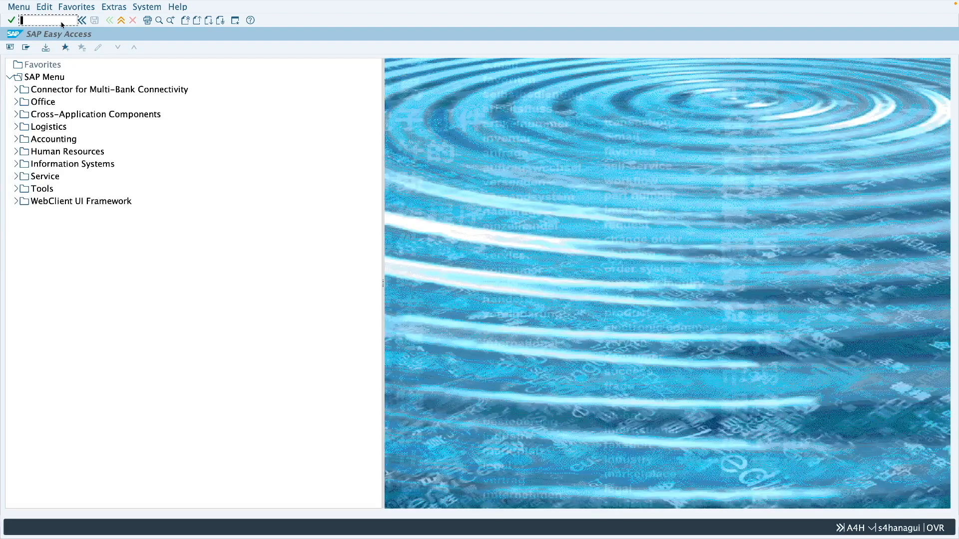
type("mm03")
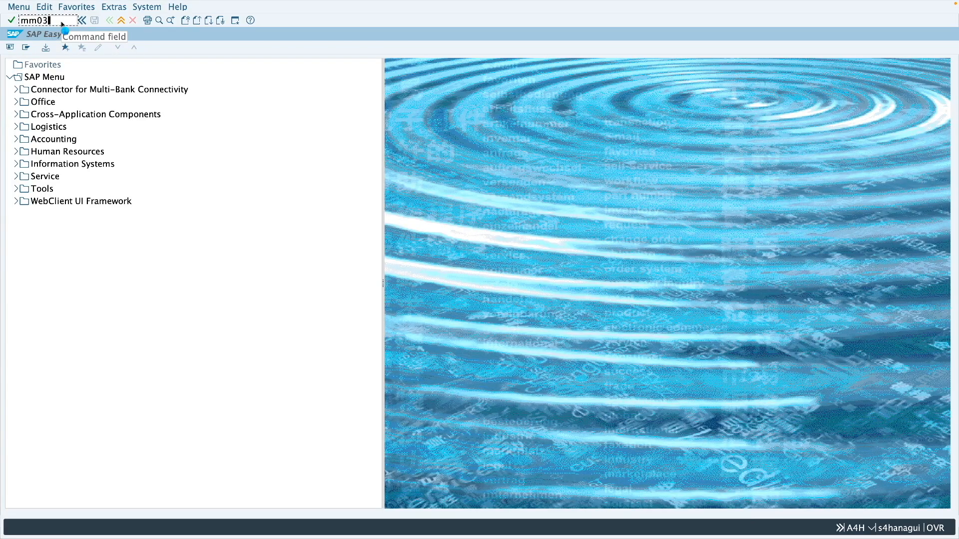
key("Return")
type("20")
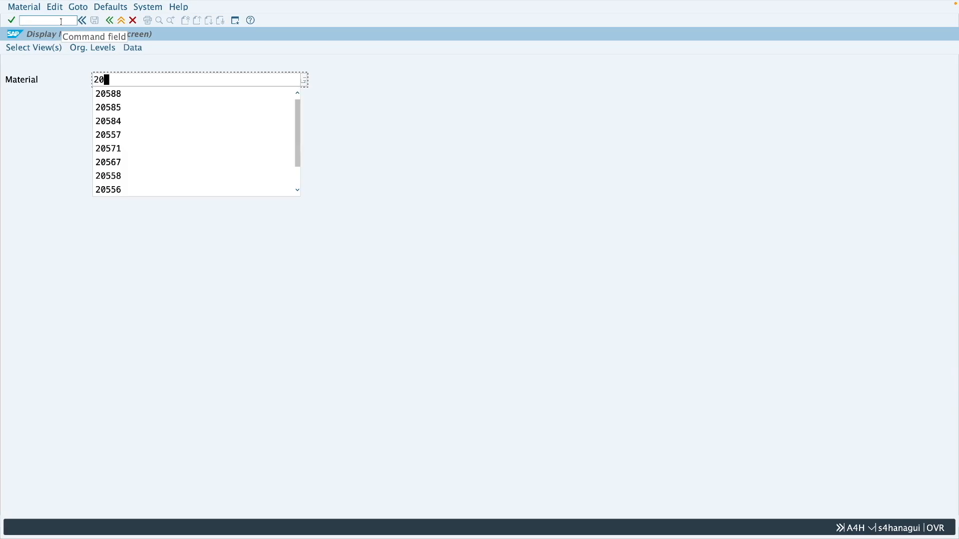
type("531")
key("Return")
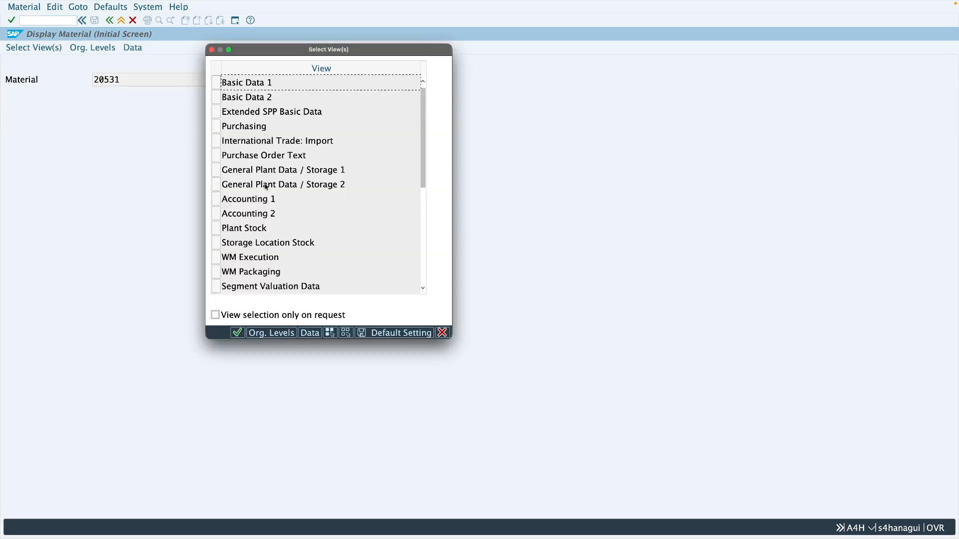
left_click(216, 129)
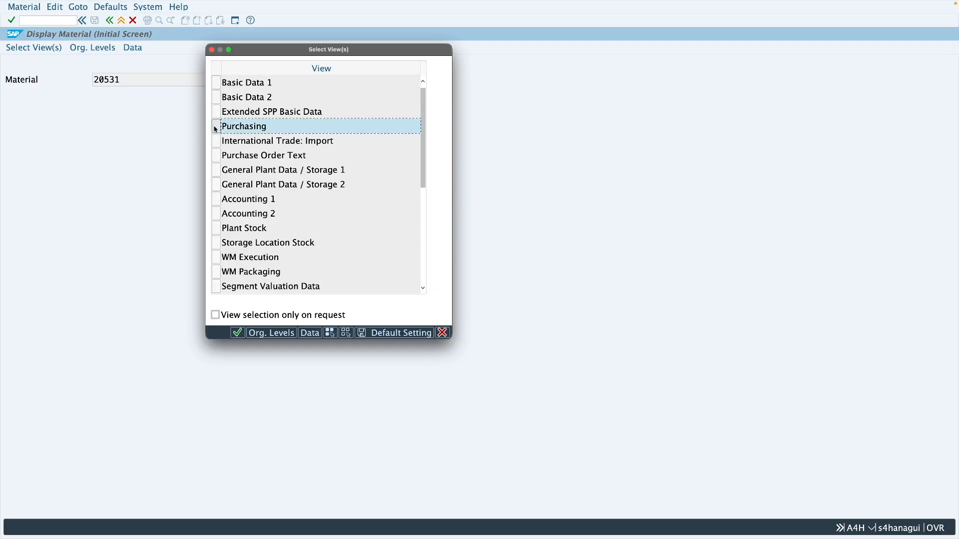
key("Return")
type("z286")
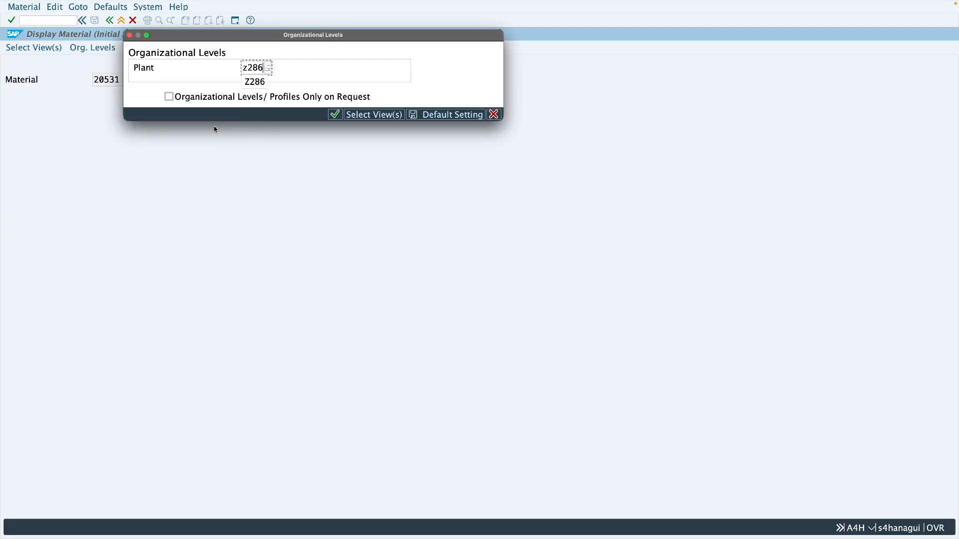
key("Return")
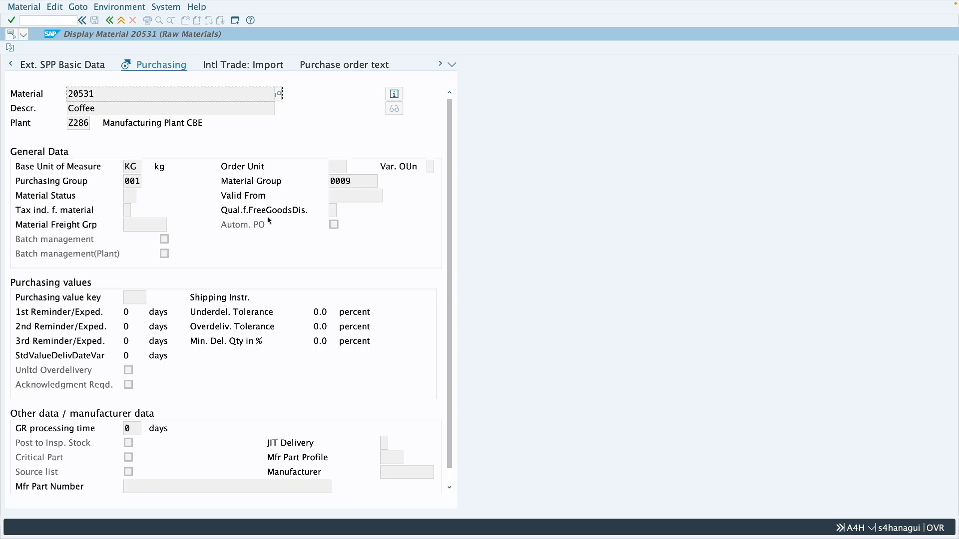
Step: Leave the material display and open material 20531's Purchasing view for plant Z286 in change mode with MM02
left_click(122, 21)
left_click(62, 20)
type("mm02")
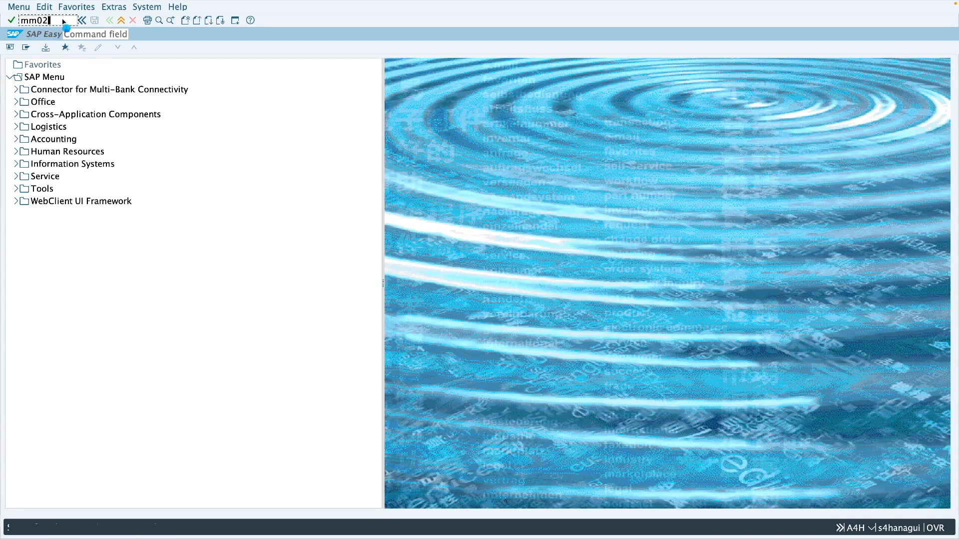
key("Return")
key("Return")
left_click(217, 126)
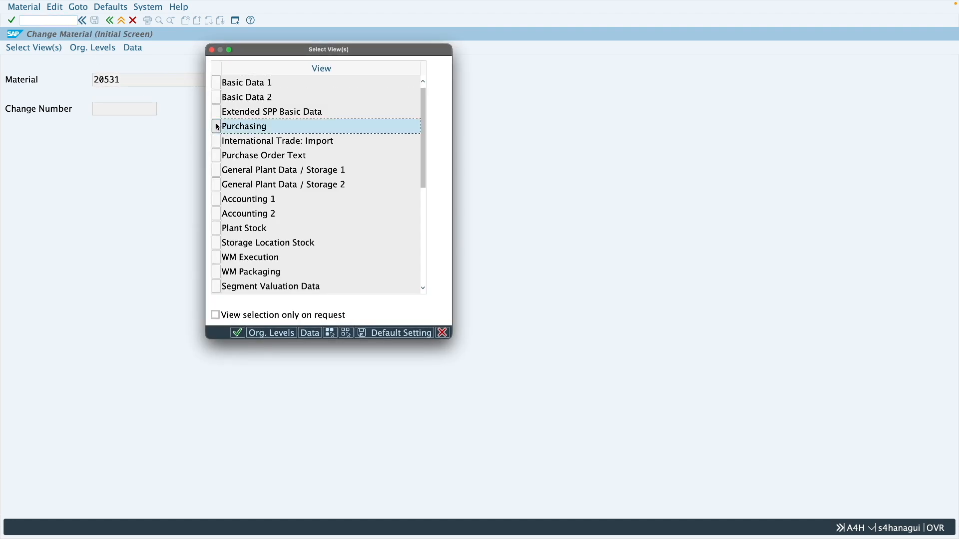
key("Return")
type("z286")
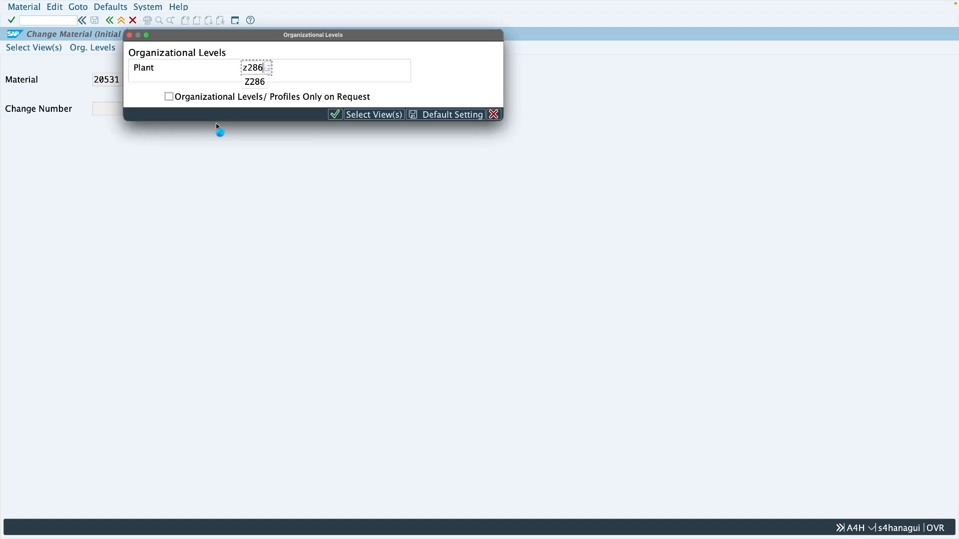
key("Return")
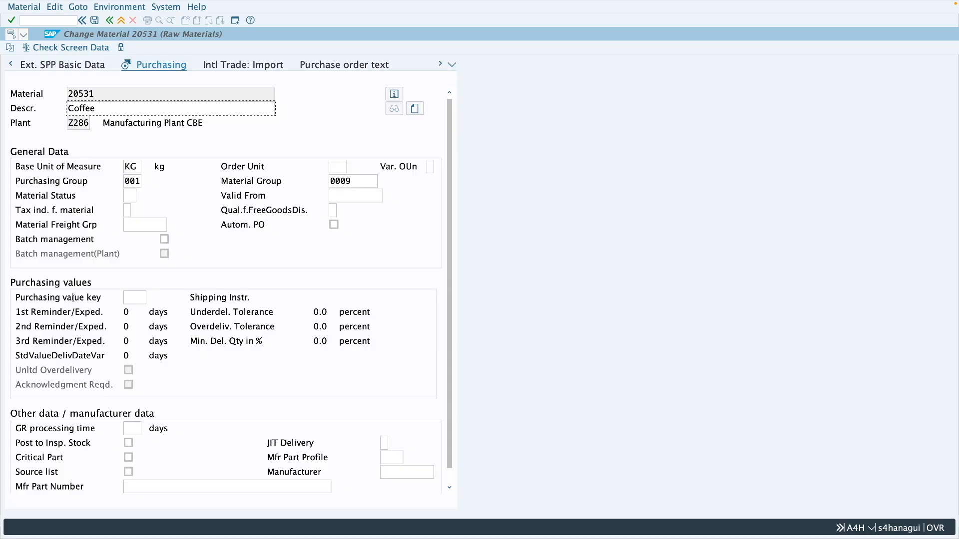
Step: Review the purchasing value keys available for the material and close the list without choosing one
left_click(130, 299)
left_click(150, 299)
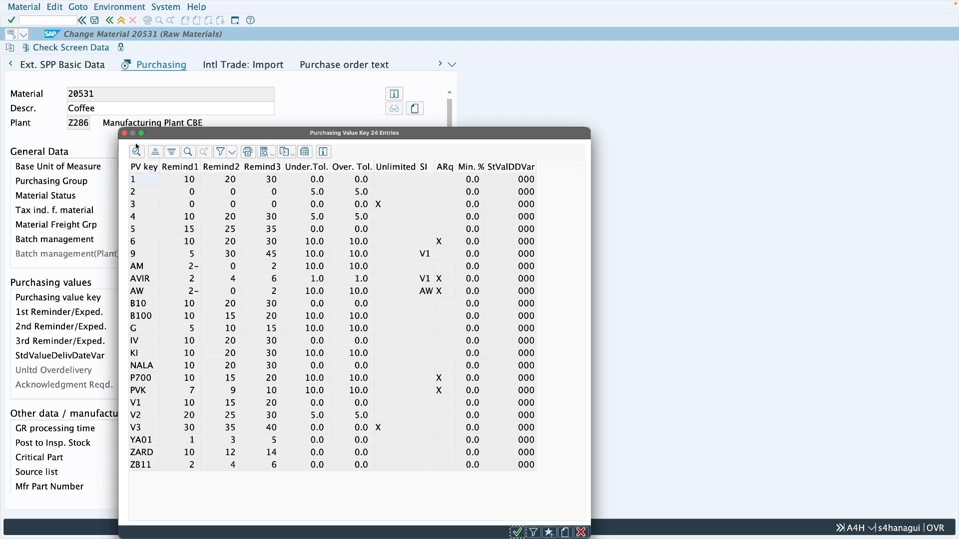
left_click(124, 133)
Step: Open a new maximized session, start SPRO and display the SAP Customizing Implementation Guide
left_click(235, 21)
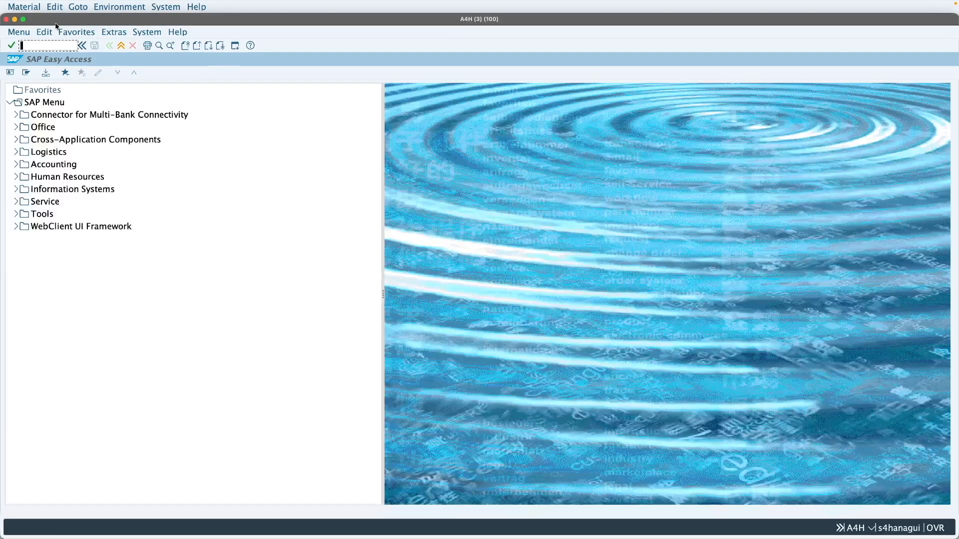
left_click(23, 19)
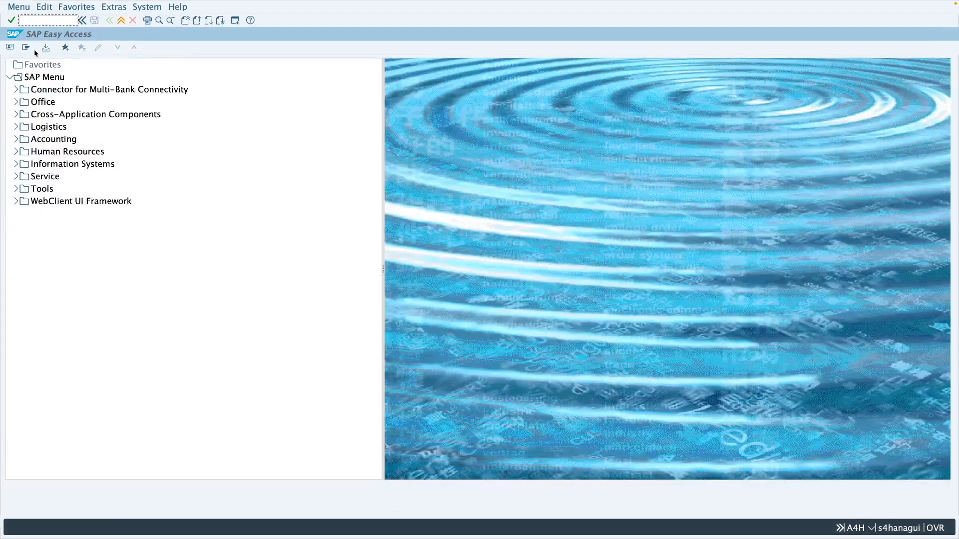
type("spro")
key("Return")
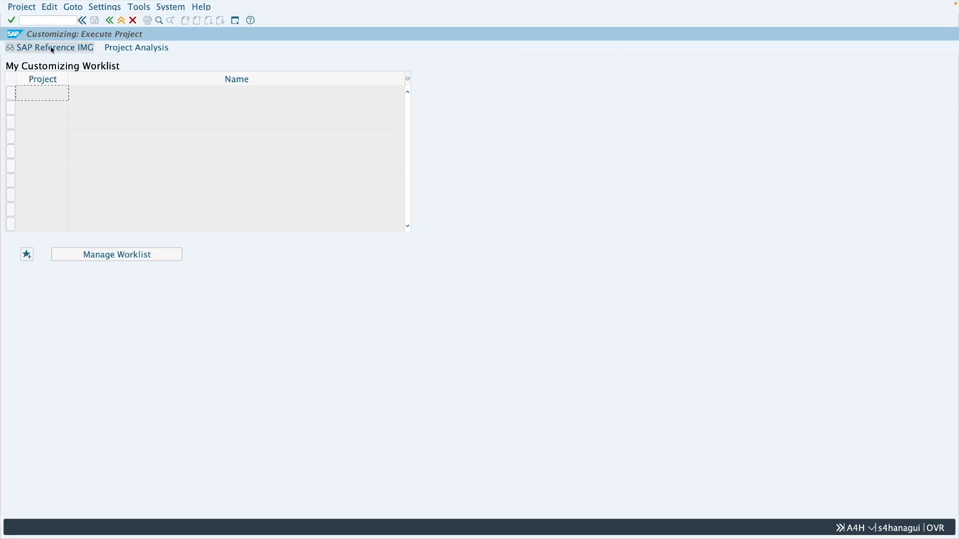
left_click(53, 48)
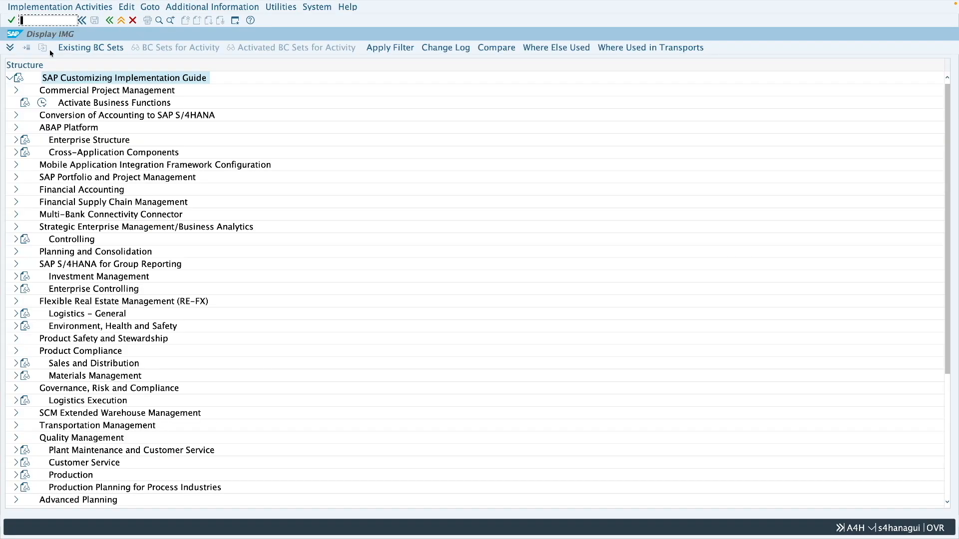
Step: Open Define Purchasing Value Keys under Materials Management, Purchasing, Material Master
left_click(16, 376)
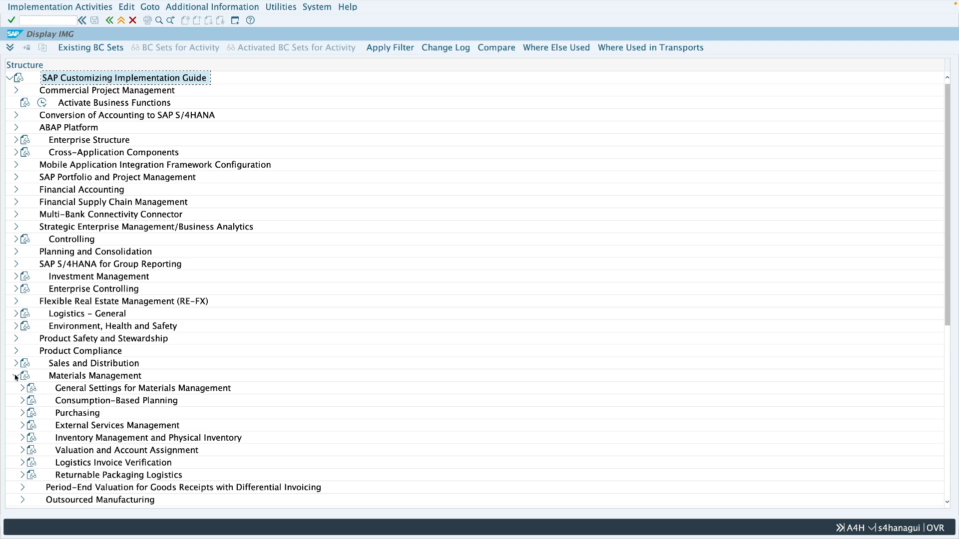
left_click(22, 413)
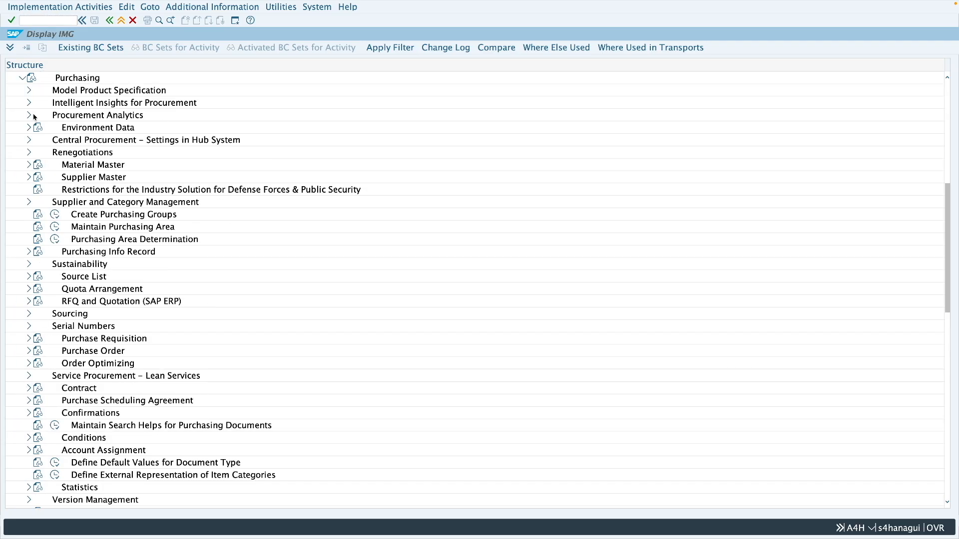
left_click(30, 168)
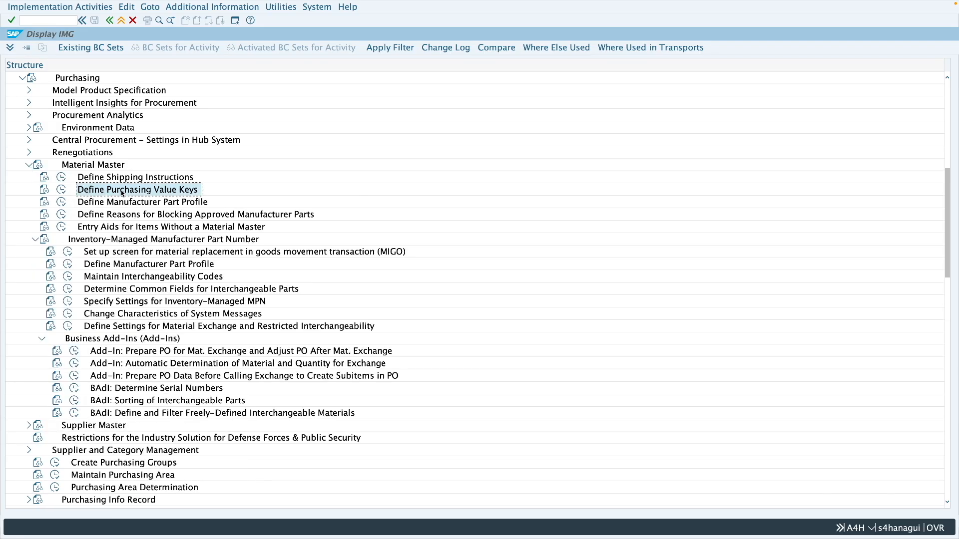
left_click(63, 191)
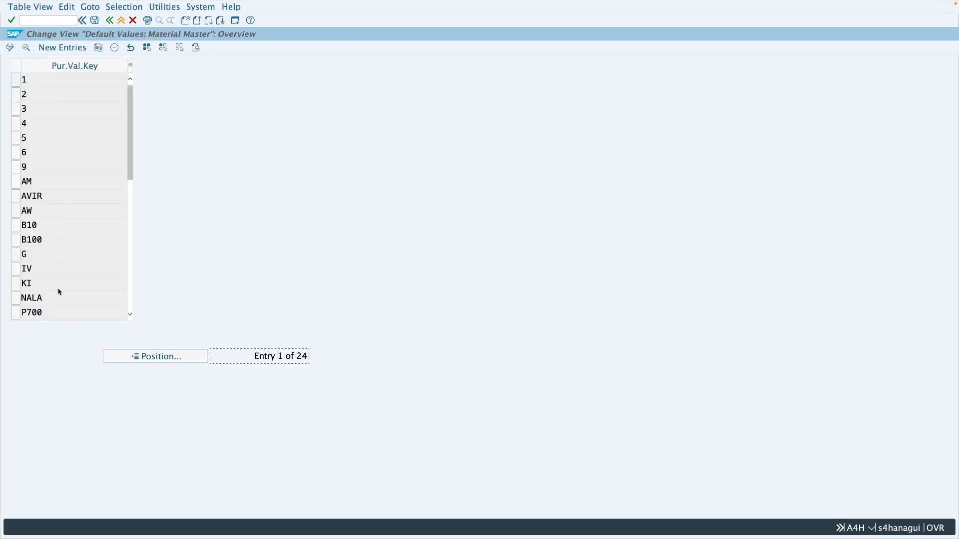
Step: Examine the material's purchasing value key list again, and inspect key 1's delivery tolerance fields in customizing
key("ctrl+Left")
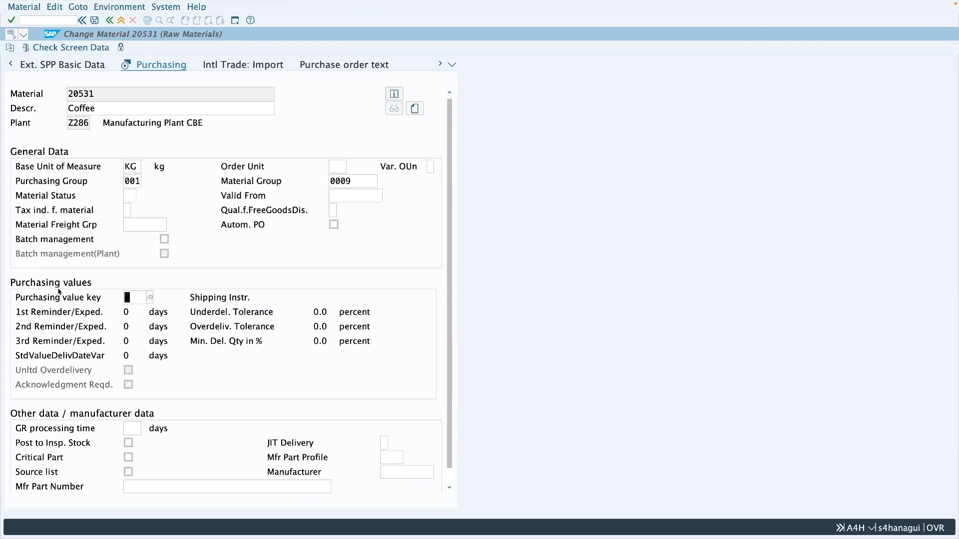
left_click(150, 298)
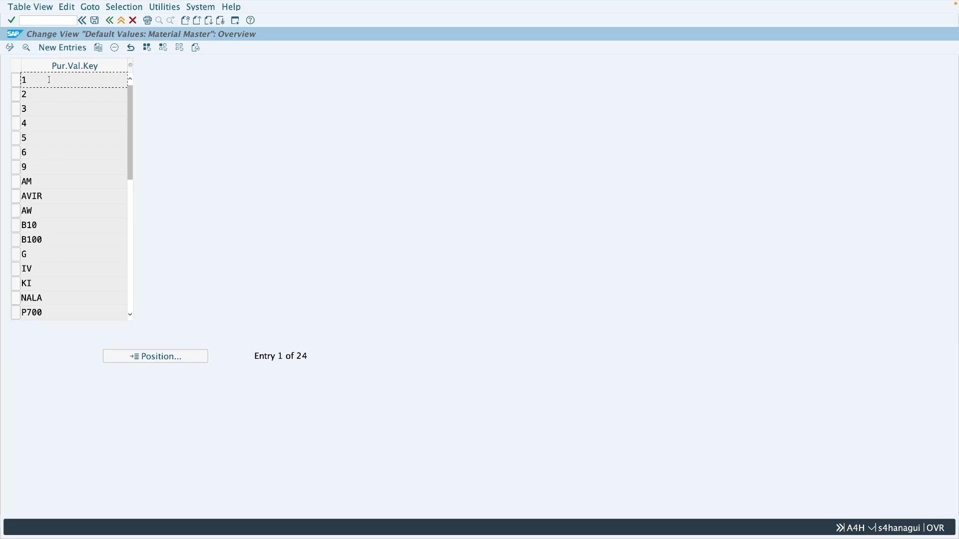
left_click(22, 81)
left_click(26, 47)
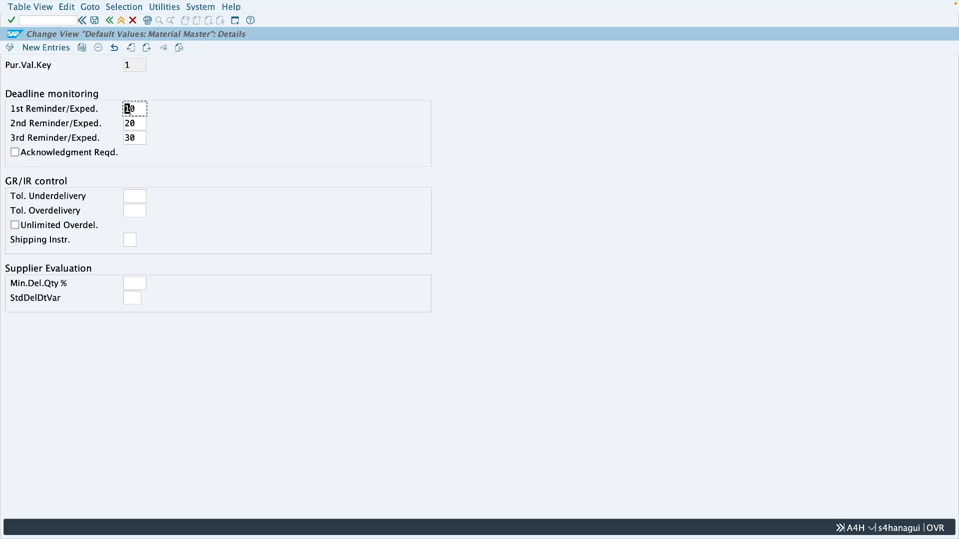
left_click(138, 208)
left_click(138, 193)
left_click(137, 209)
left_click(110, 21)
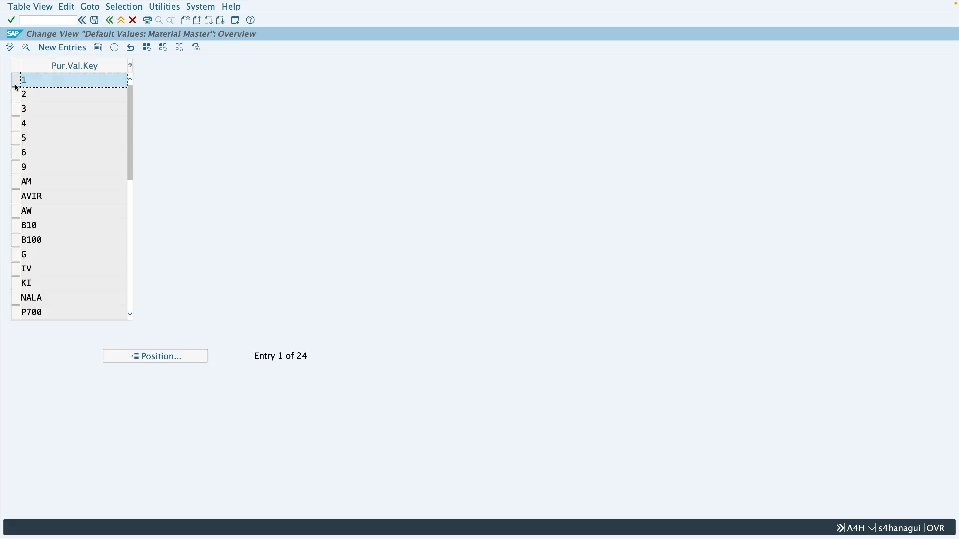
Step: Copy purchasing value key 1 as Z1 with underdelivery and overdelivery tolerances of 10, and save it to the proposed customizing request
left_click(98, 47)
double_click(138, 66)
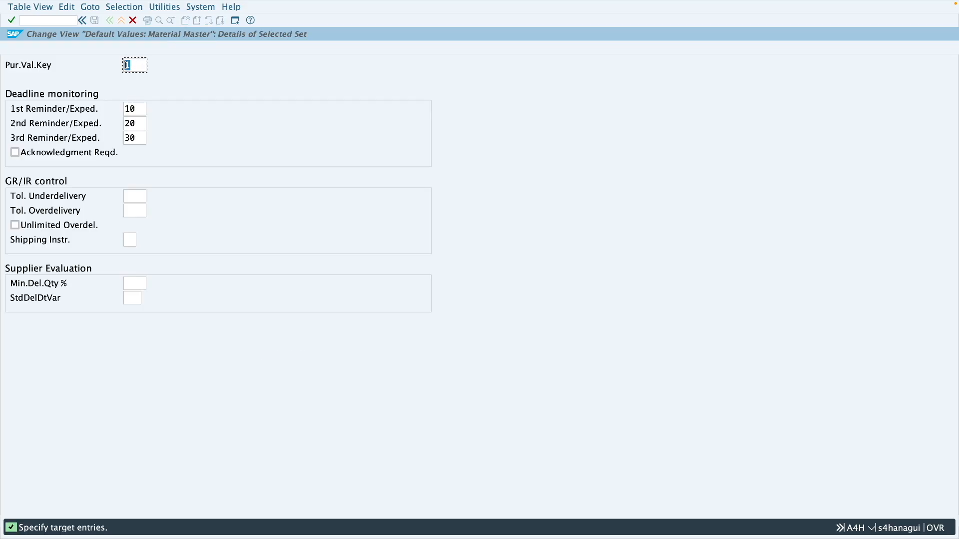
type("Z1")
left_click(136, 197)
type("10")
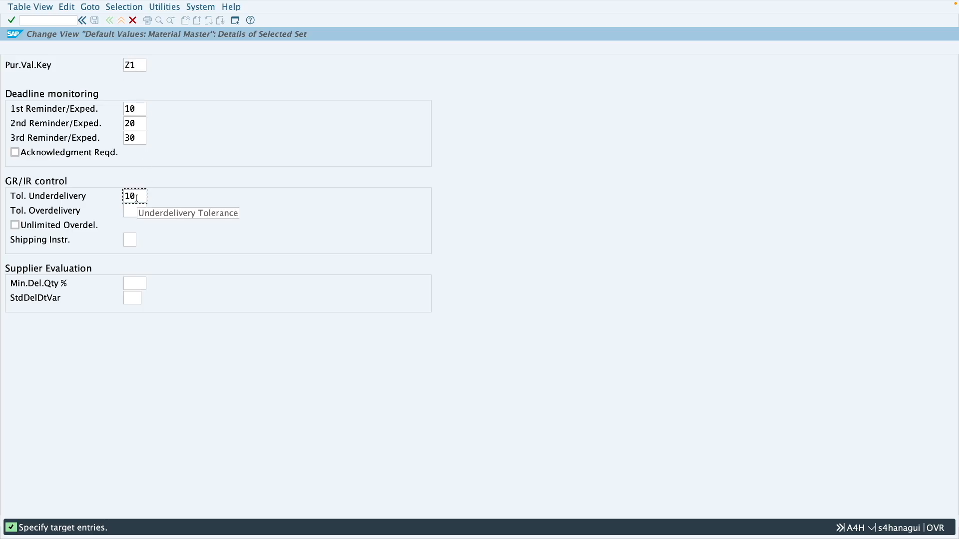
left_click(134, 211)
type("10")
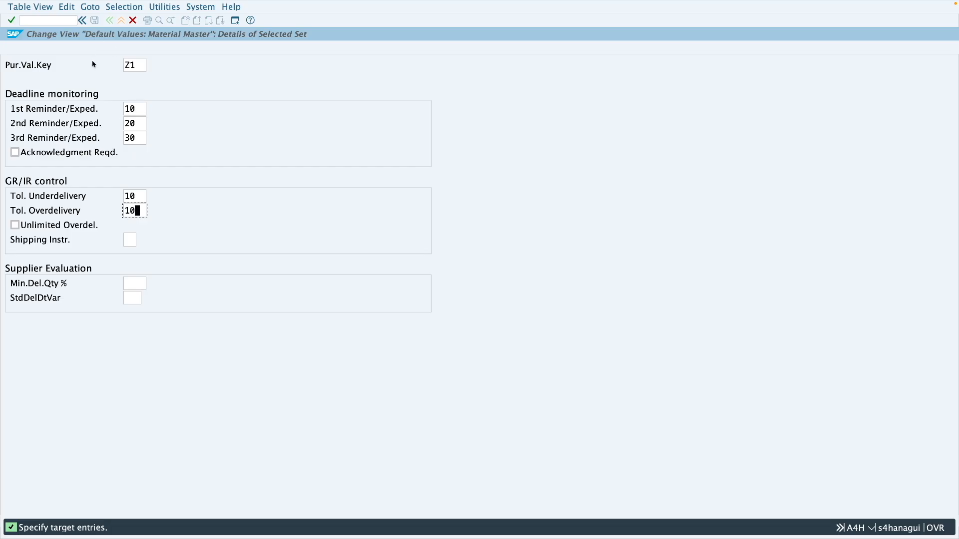
key("Return")
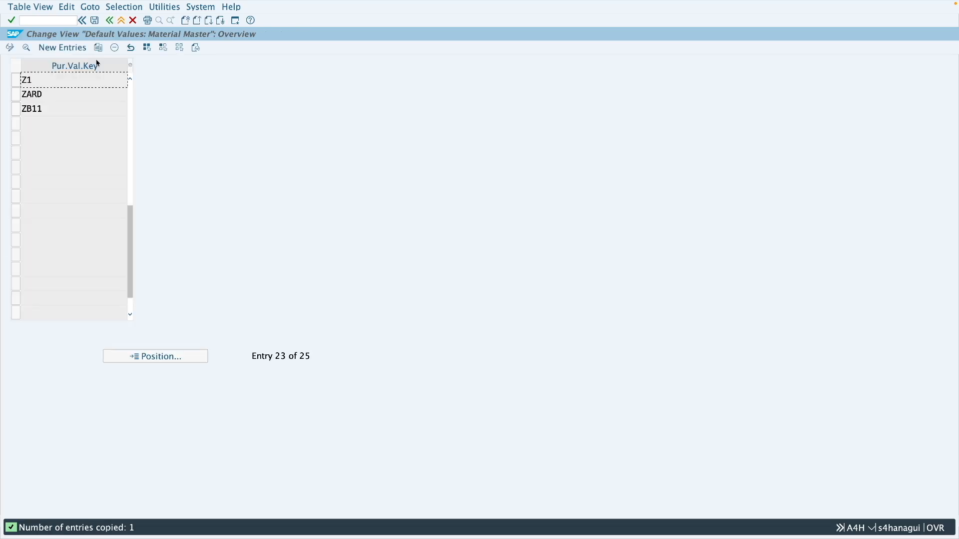
left_click(95, 22)
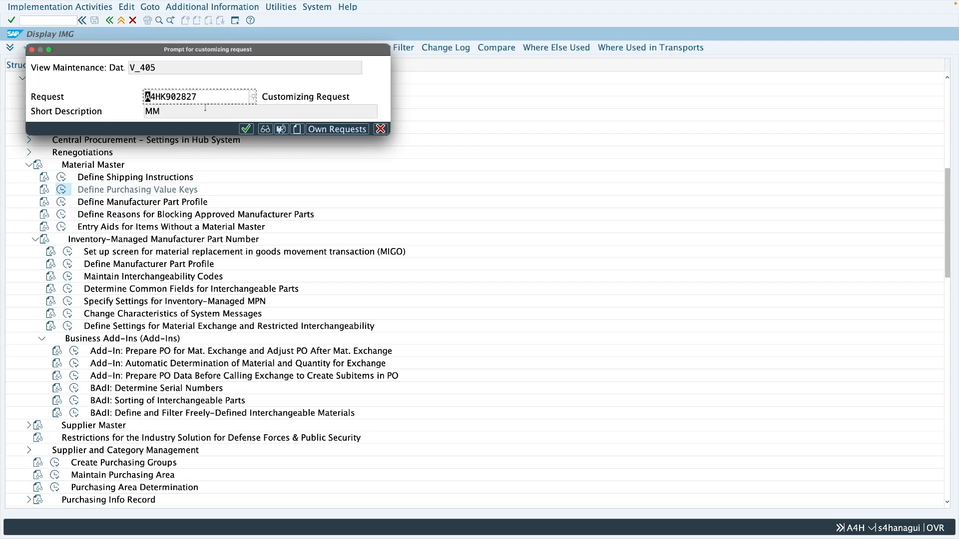
left_click(248, 131)
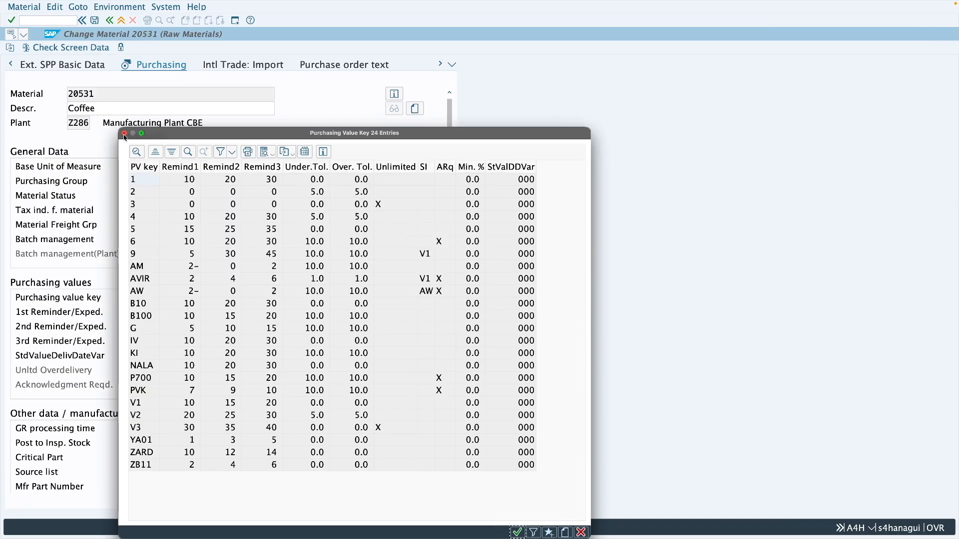
Step: Assign purchasing value key Z1 to material 20531, check the defaulted under- and overdelivery tolerances, save the material and leave the transaction
left_click(124, 134)
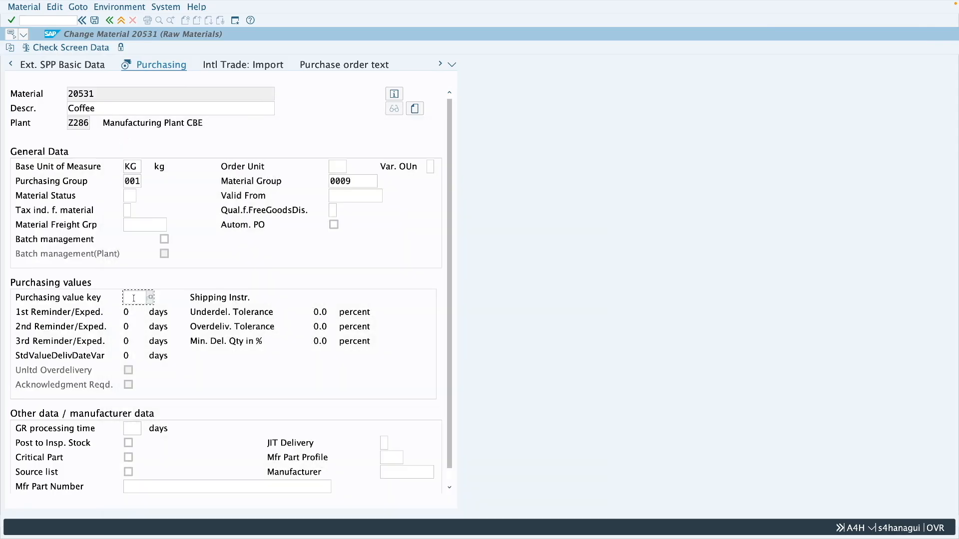
type("Z1")
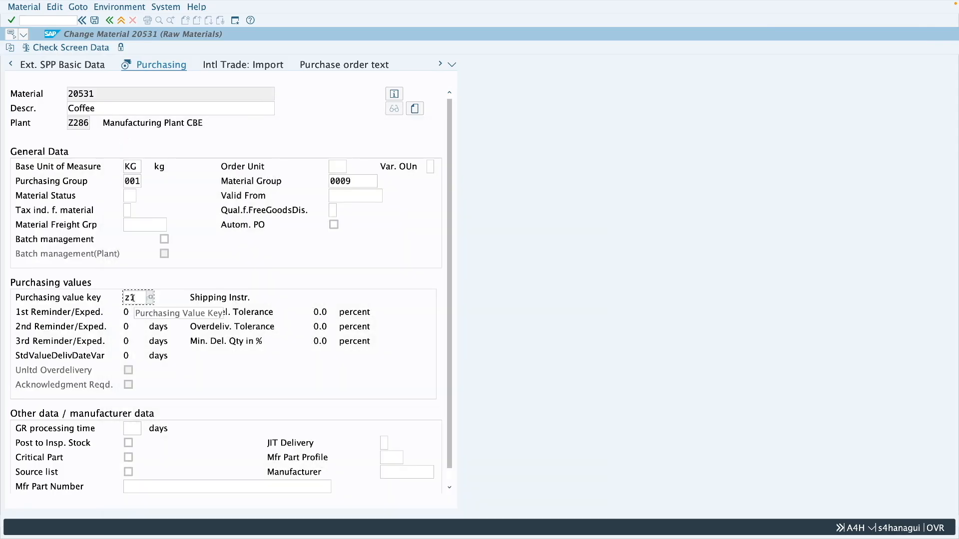
key("Return")
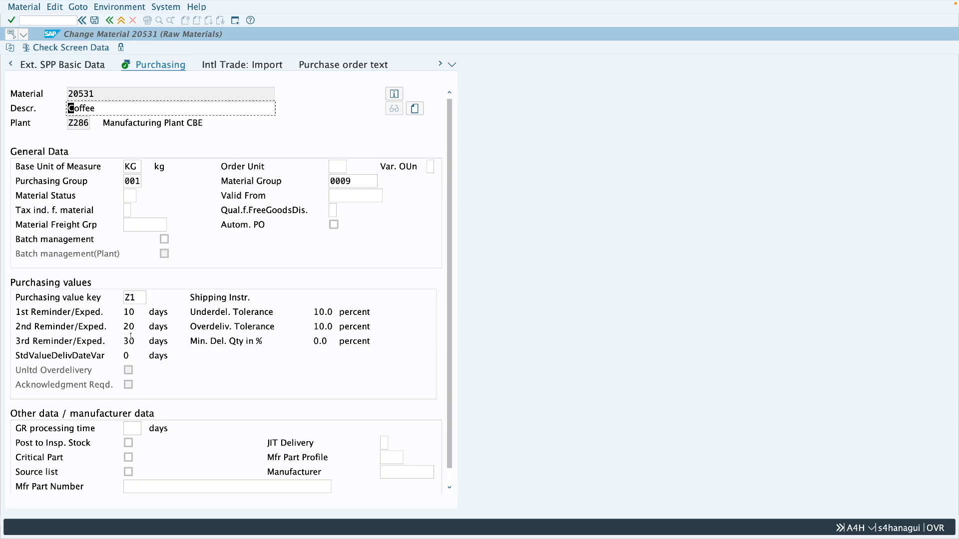
left_click(324, 313)
left_click_drag(322, 312, 313, 328)
left_click(328, 327)
left_click(327, 312)
left_click(95, 21)
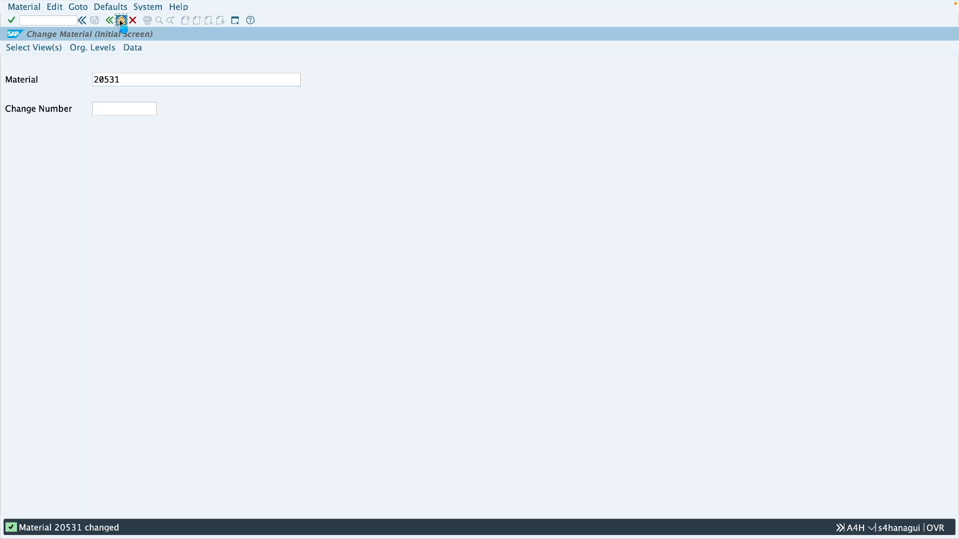
left_click(121, 20)
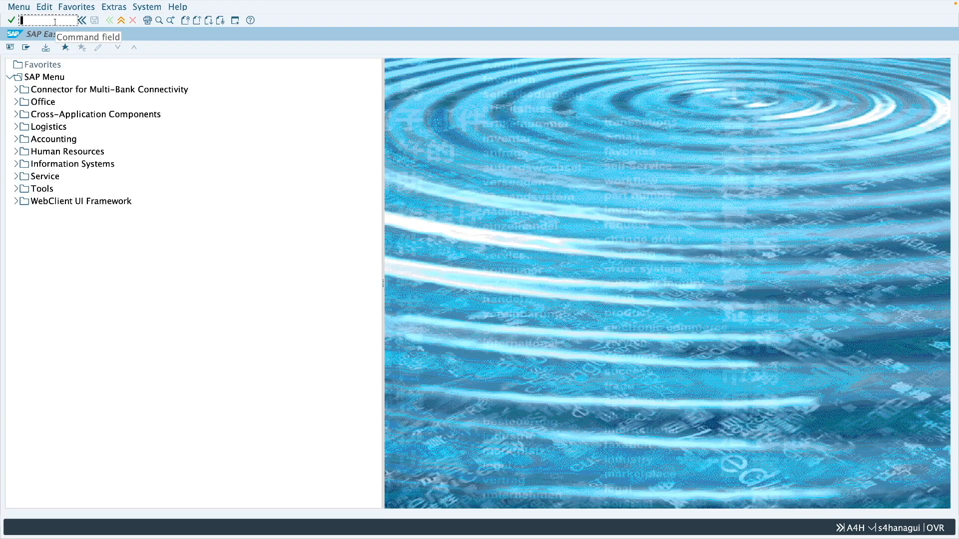
Step: Start a standard purchase order in ME21N for the supplier 3PL Supplier with an item for material 20531
type("me21")
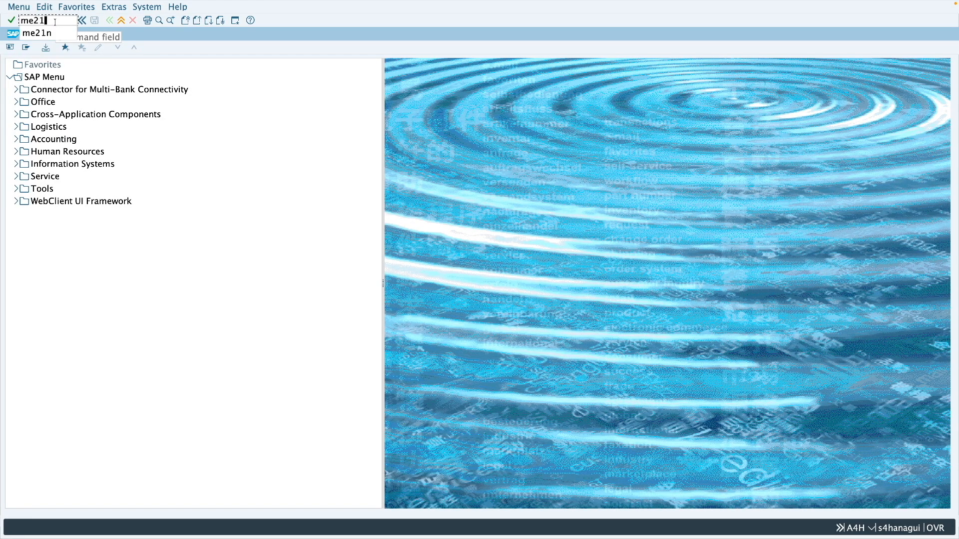
type("n")
key("Return")
type("556")
key("Return")
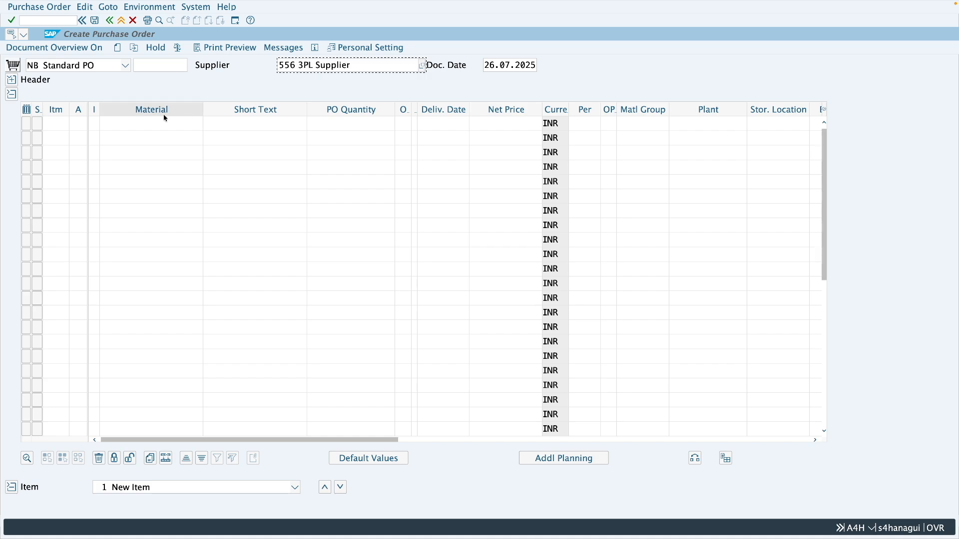
left_click(136, 124)
type("20531")
left_click(138, 129)
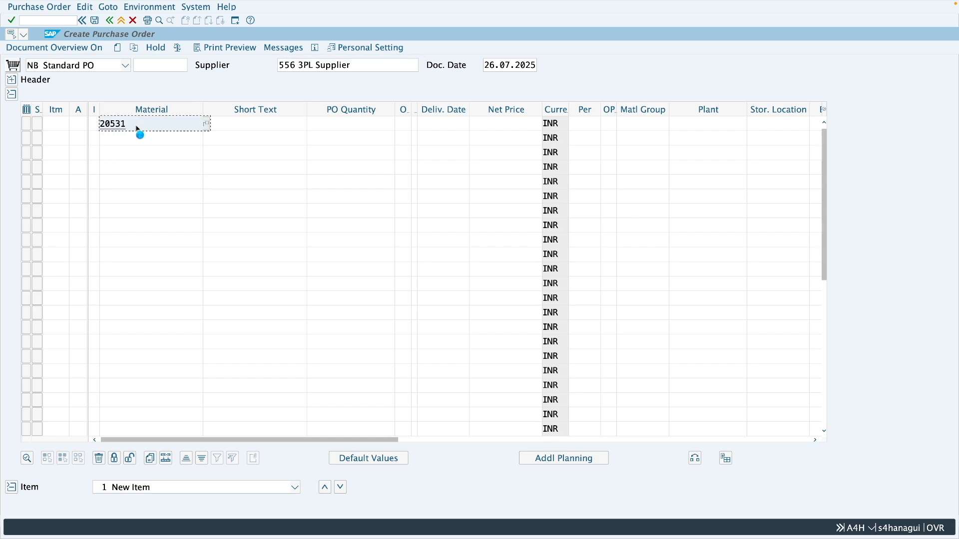
key("Return")
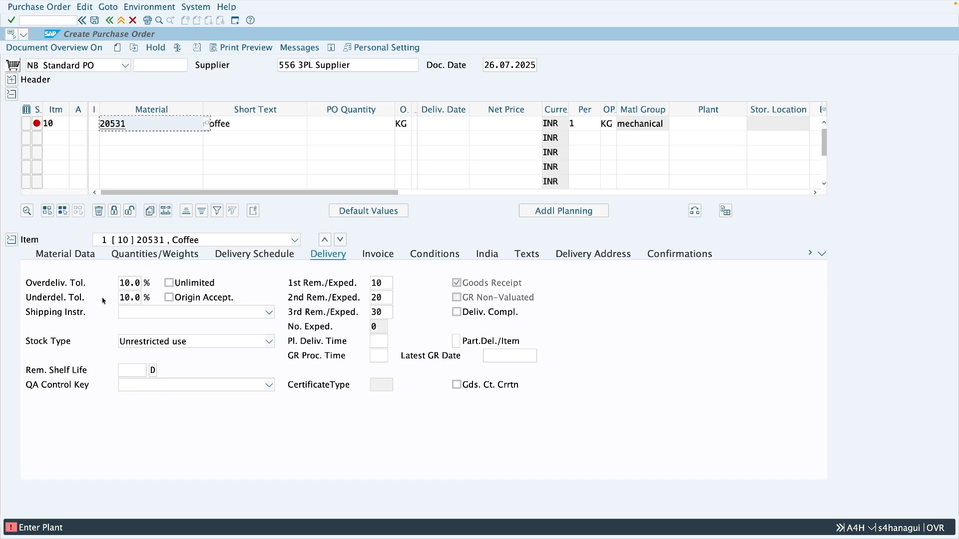
Step: Open material 20531 from the order item, examine its purchasing value key and delivery tolerances, and return to the purchase order
double_click(128, 125)
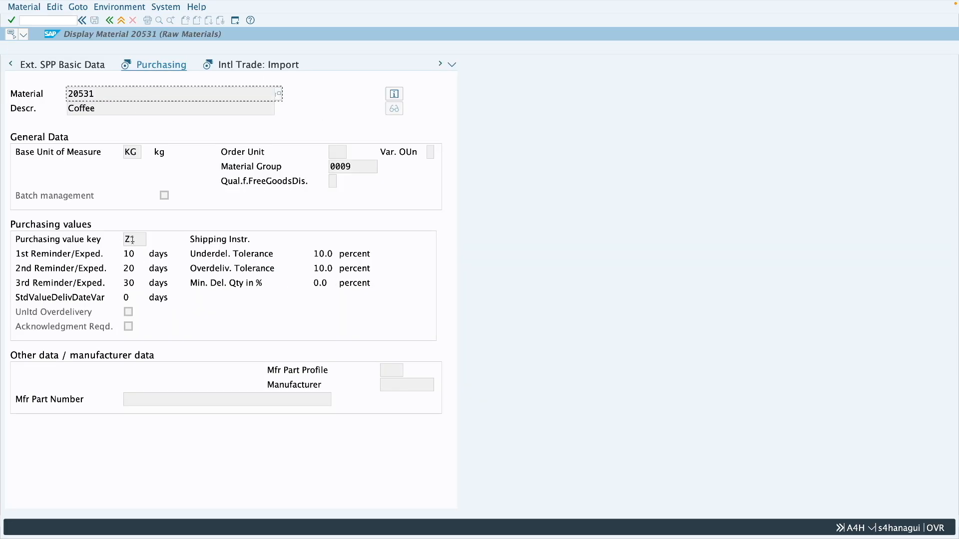
left_click_drag(139, 240, 124, 243)
left_click(325, 254)
left_click(324, 268)
left_click_drag(95, 94, 67, 94)
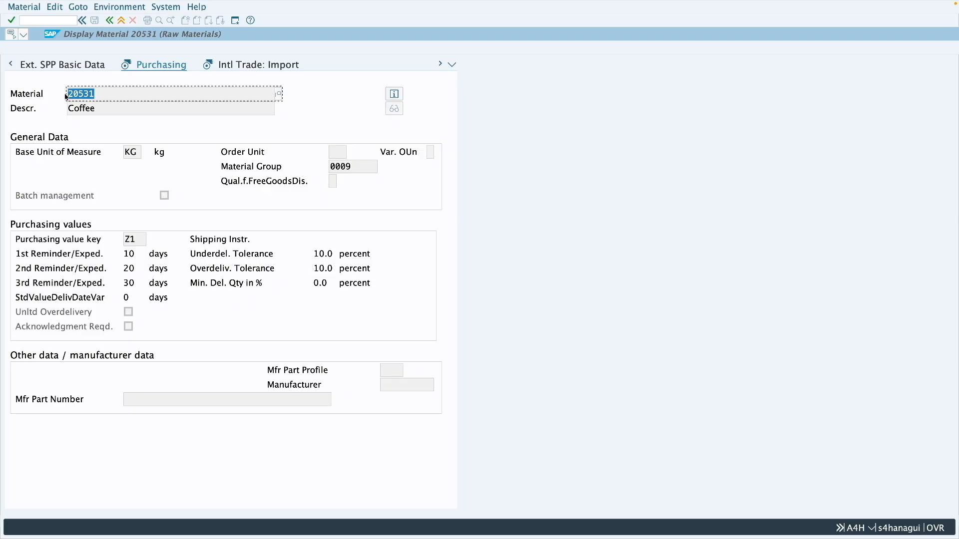
left_click(325, 254)
left_click(326, 269)
left_click(110, 21)
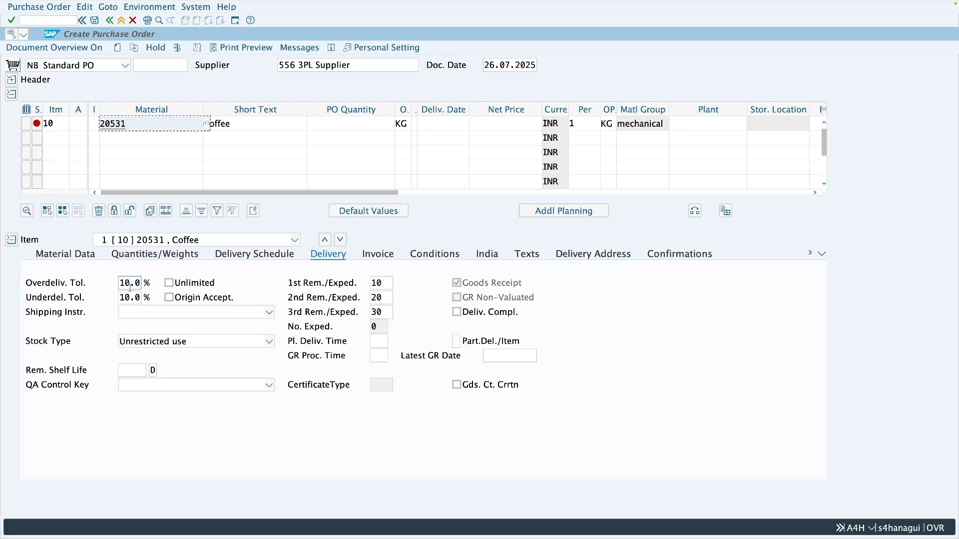
Step: Compare the overdelivery and underdelivery tolerance fields in the new order item's delivery data
left_click(131, 284)
left_click(130, 299)
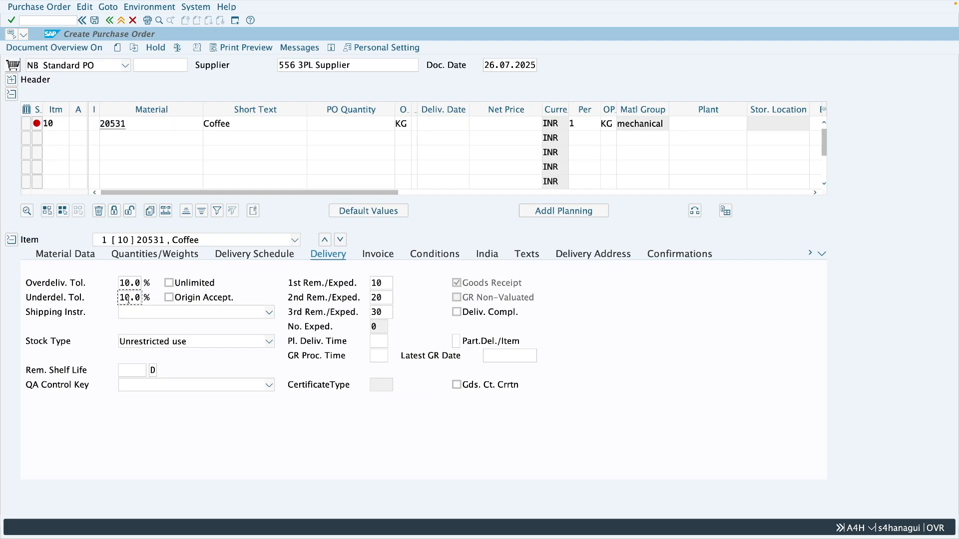
left_click(123, 283)
double_click(123, 283)
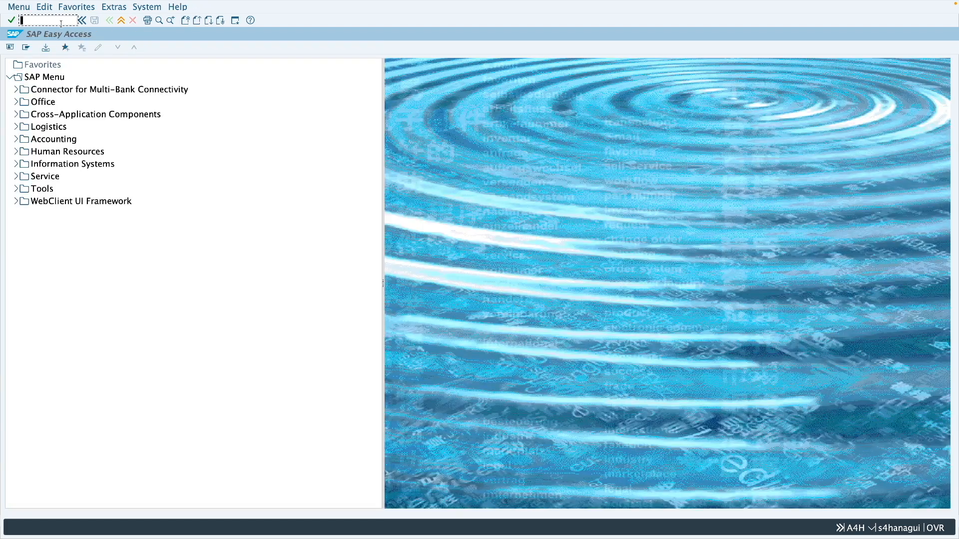
Step: Start MIRO and reference item 10 of the received purchase order in the incoming invoice
type("miro")
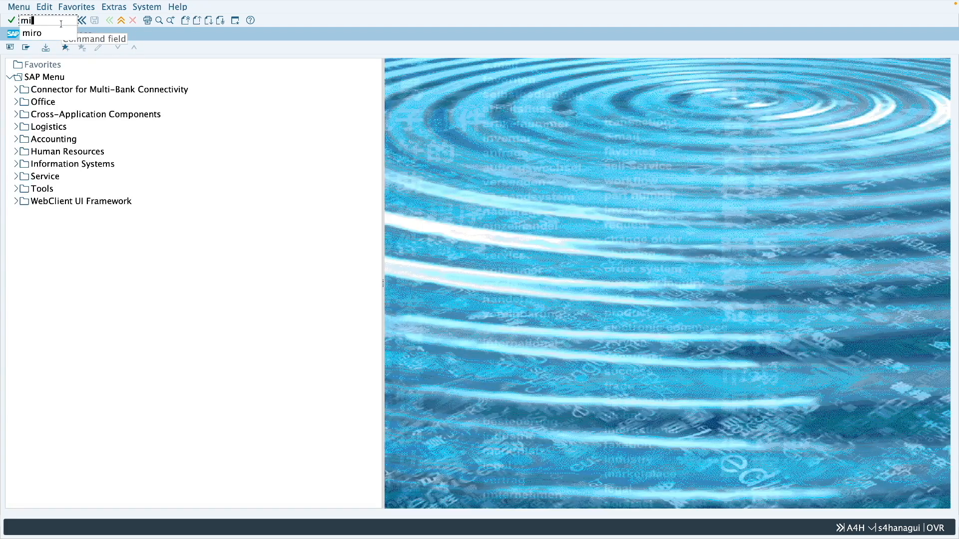
key("Return")
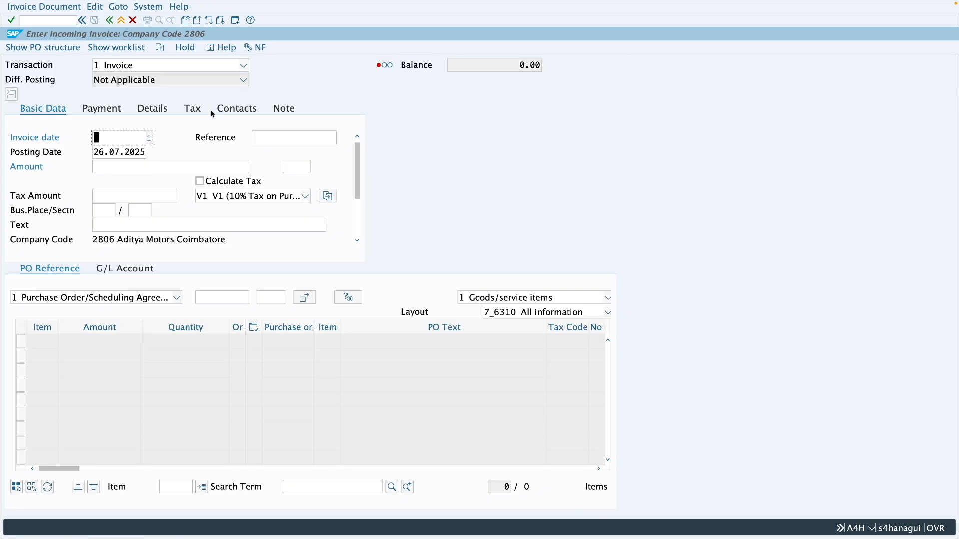
left_click(235, 298)
key("ctrl+v")
left_click(258, 297)
type("10")
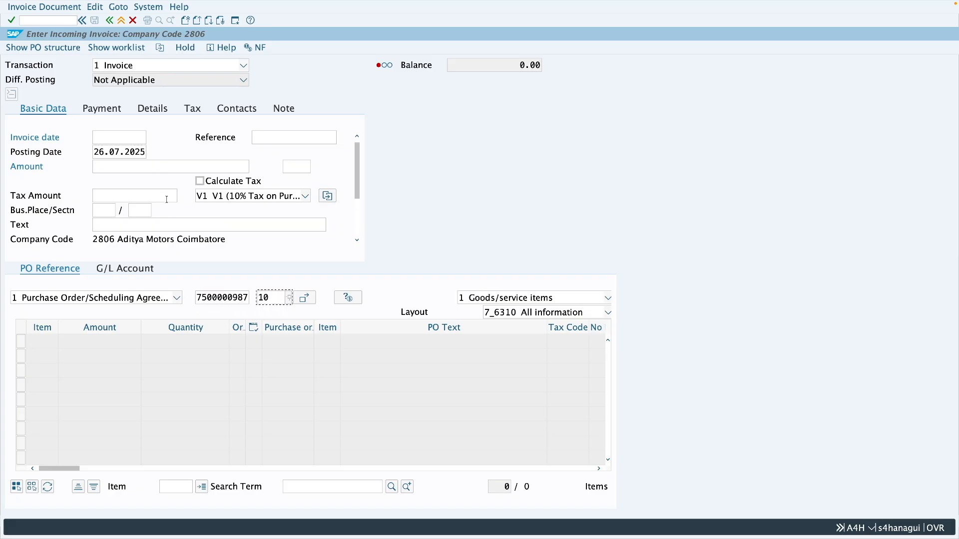
Step: Enter invoice date 26.07.2025 and reference Test1, load the order item and check its proposed amount and quantity
left_click(137, 141)
type("26.07.2025")
left_click(298, 139)
type("Test1")
key("Return")
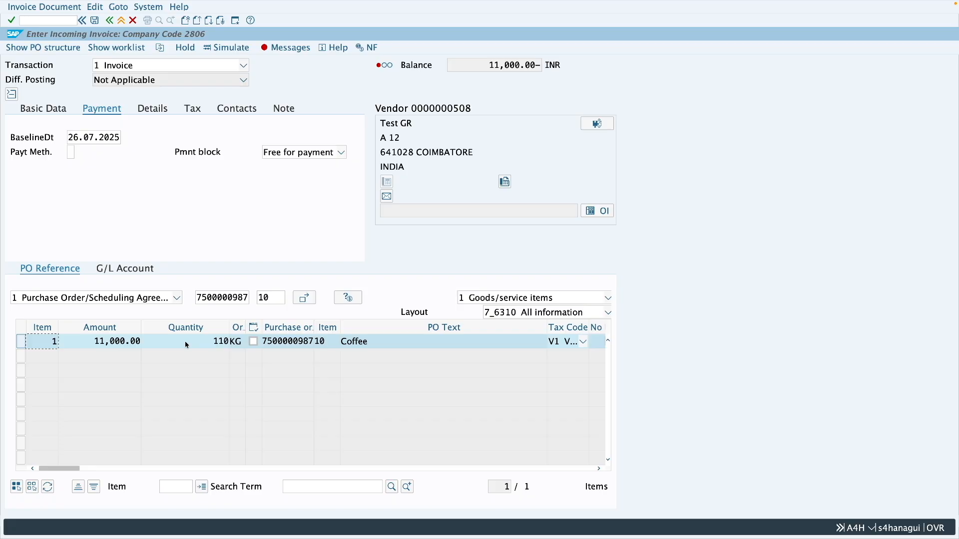
left_click(217, 344)
left_click_drag(90, 343, 141, 342)
left_click(210, 344)
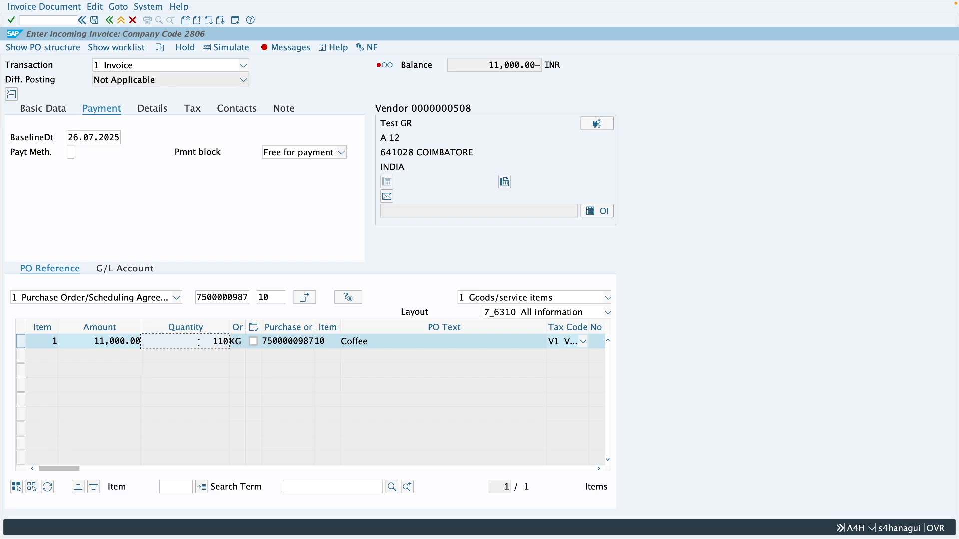
Step: Turn on automatic tax calculation and set the invoice amount to 12100
key("Return")
left_click(200, 181)
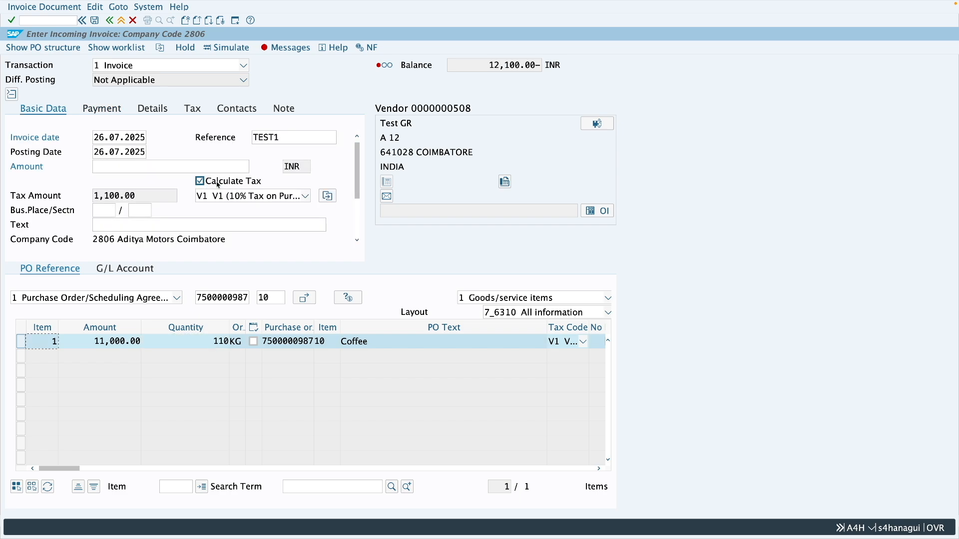
type("12,")
type("100")
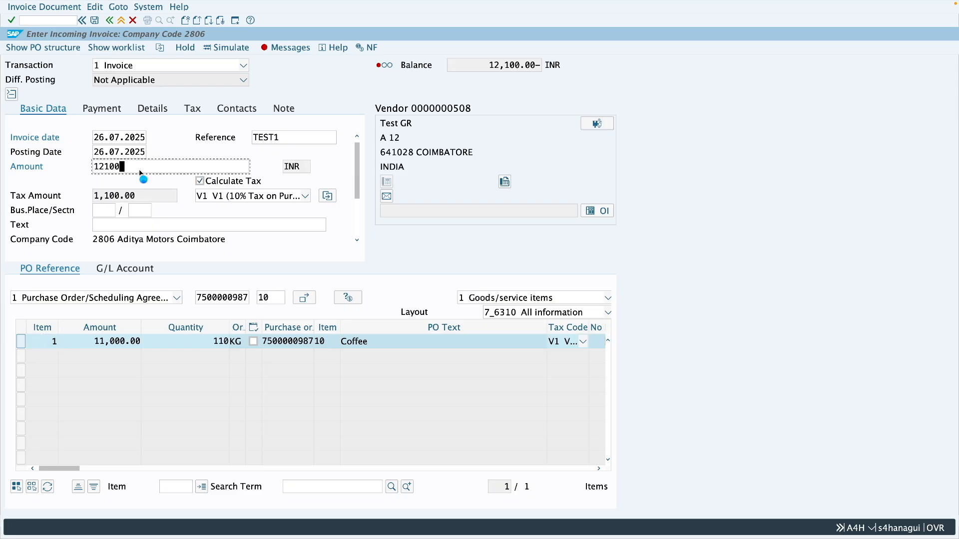
key("Return")
Step: Check the calculated tax amount, simulate the invoice document and post it
left_click(117, 209)
double_click(113, 199)
left_click(224, 48)
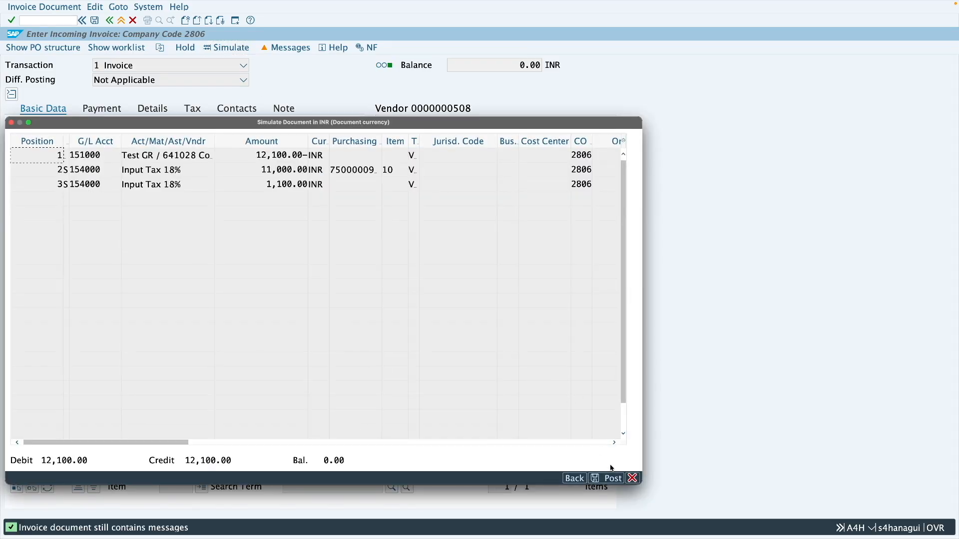
left_click(612, 478)
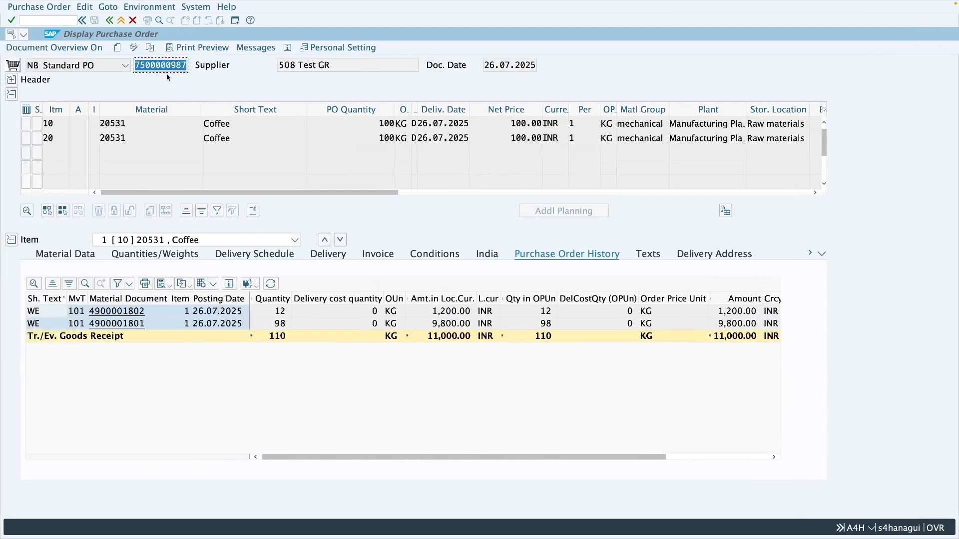
Step: Reload the purchase order and compare item 10's ordered quantity with the goods and invoice receipts in its history
left_click(150, 48)
key("Return")
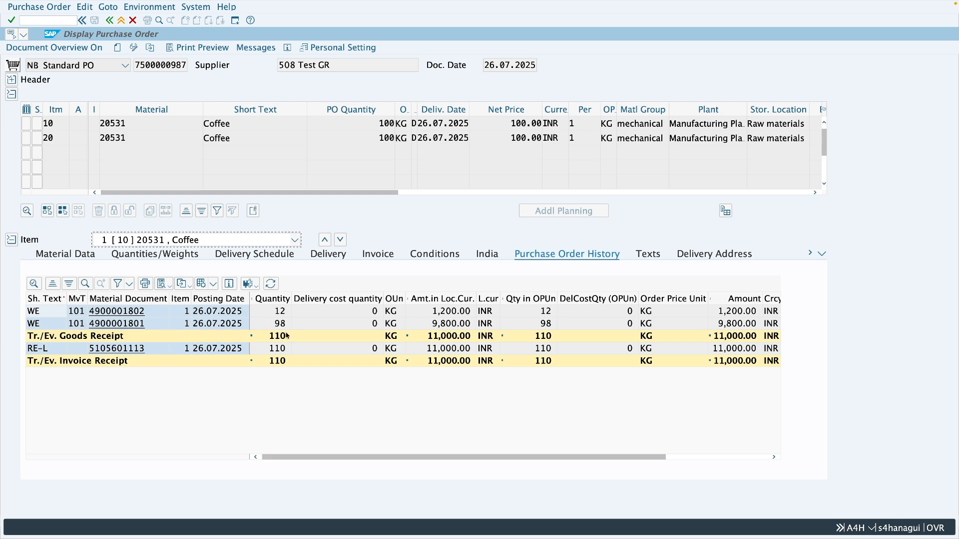
left_click_drag(378, 123, 393, 124)
left_click(451, 351)
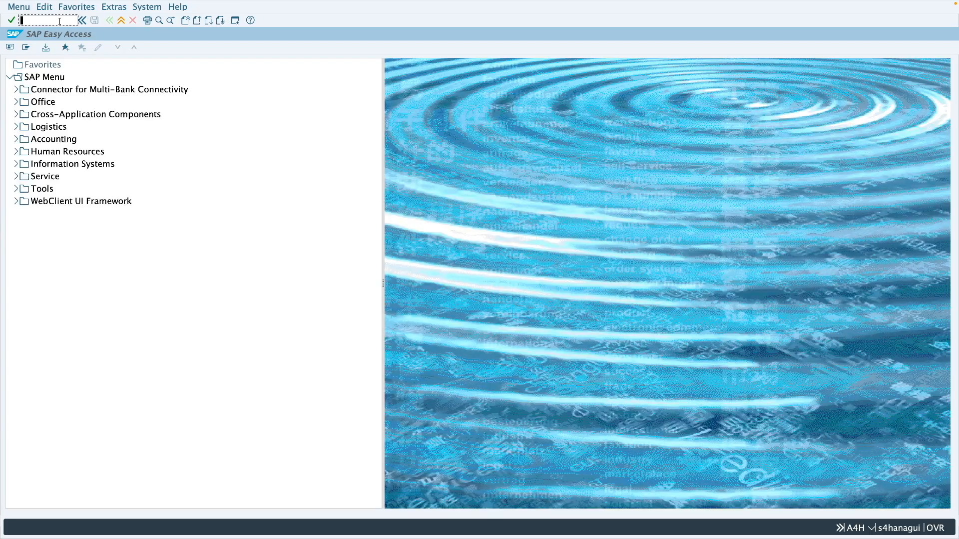
Step: Start SPRO and open Settings for System Messages from Define Attributes of System Messages under Inventory Management and Physical Inventory
type("spro")
key("Return")
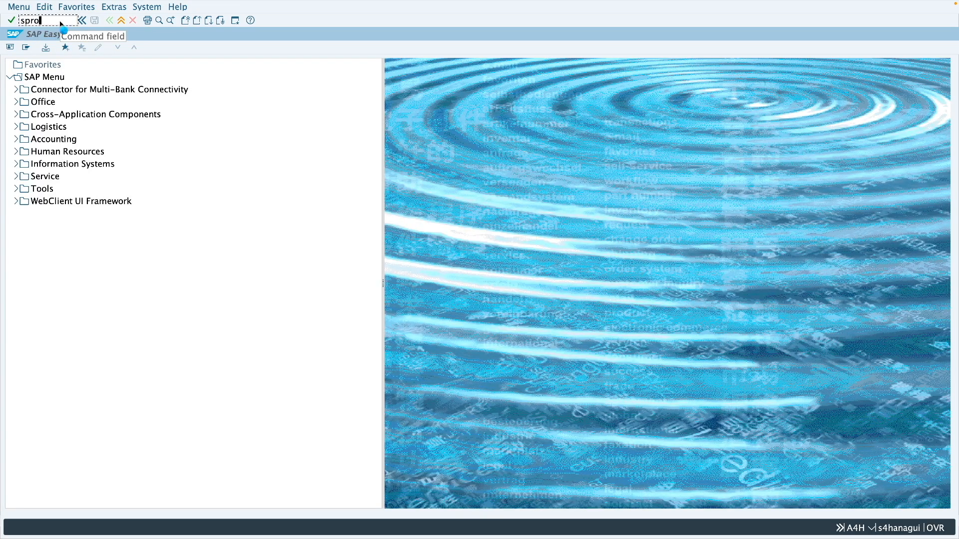
left_click(65, 48)
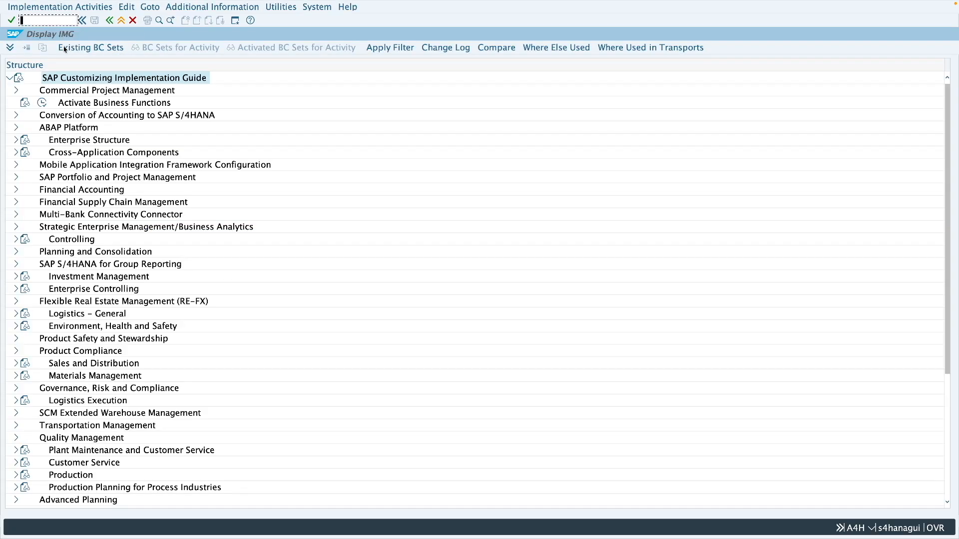
left_click(17, 376)
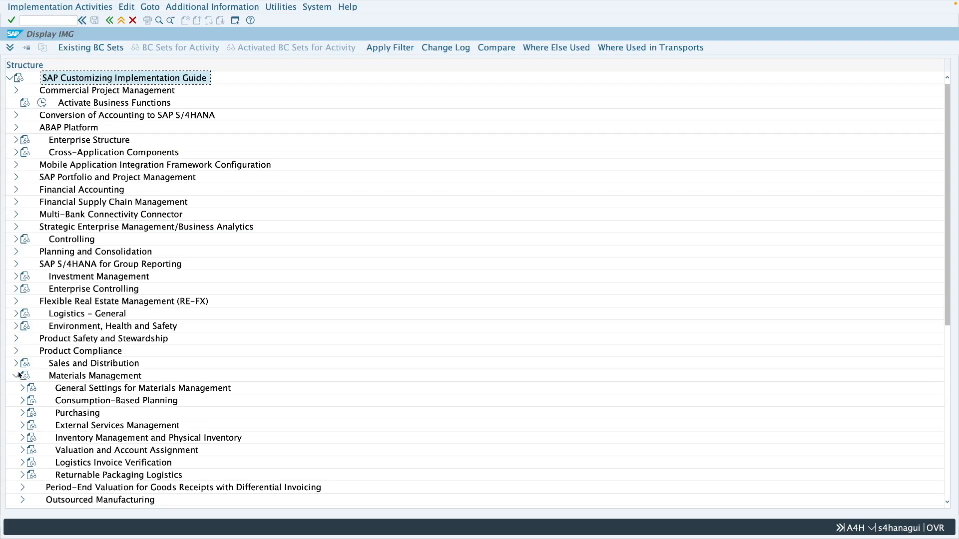
left_click(21, 439)
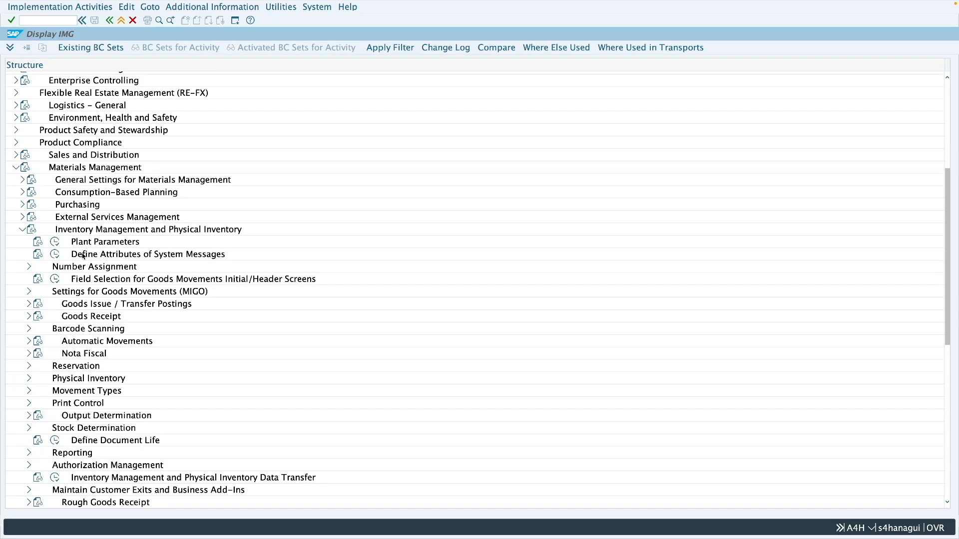
left_click(55, 255)
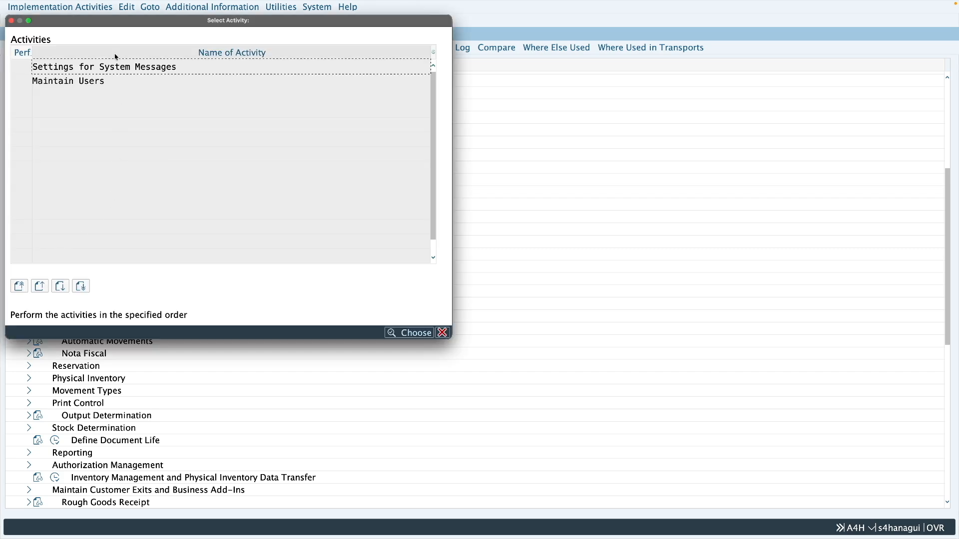
double_click(102, 67)
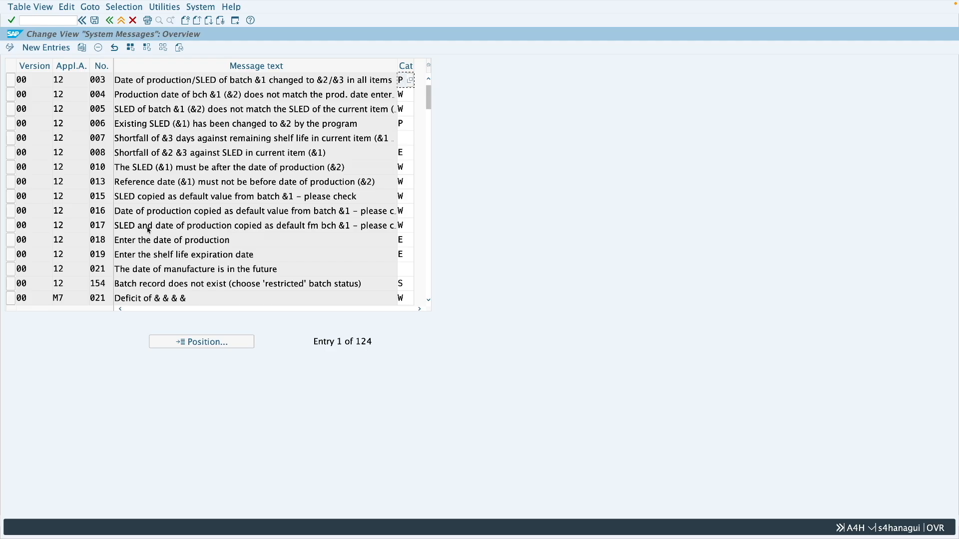
Step: Change the category of system message M7 021 (Deficit of) to E, Error Message, and save the setting
left_click(120, 298)
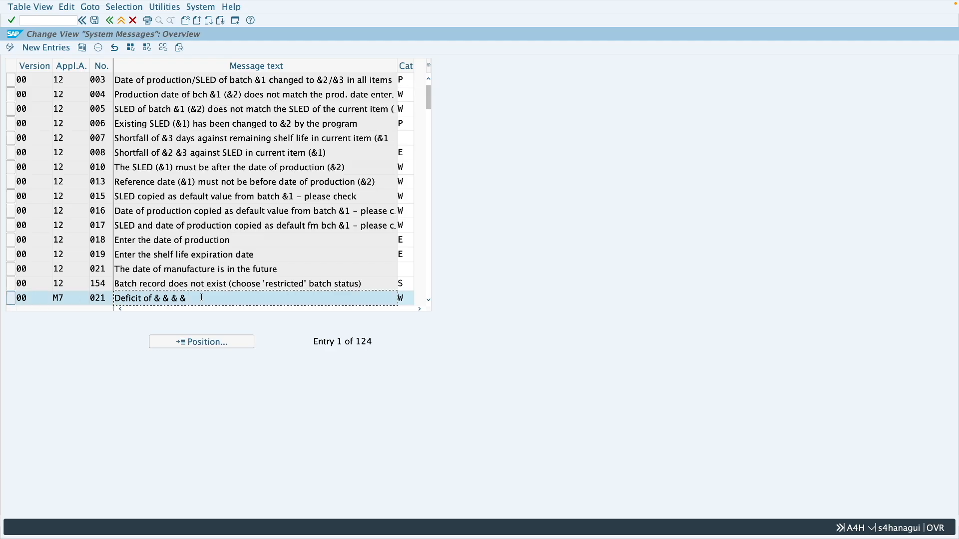
left_click(406, 299)
left_click(410, 299)
left_click(51, 93)
left_click(31, 84)
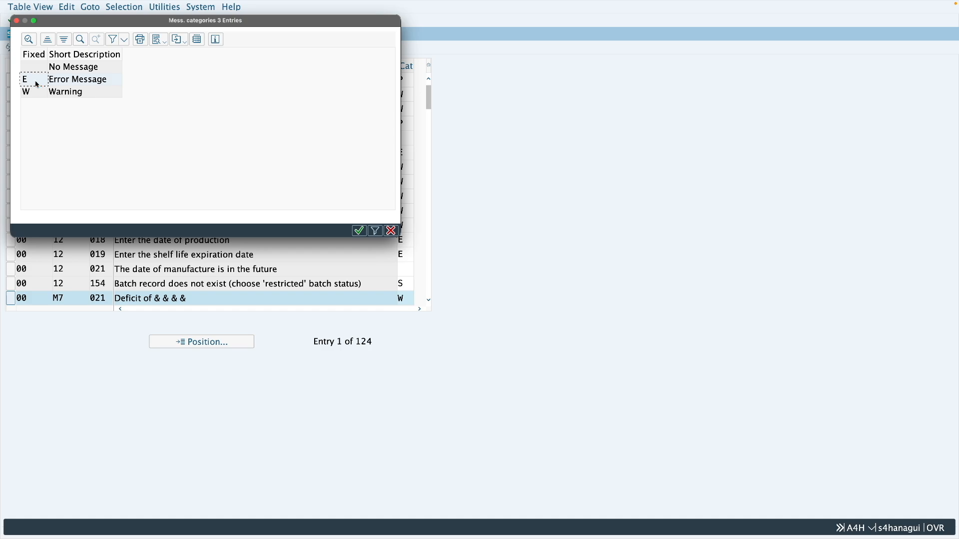
double_click(36, 84)
left_click(95, 21)
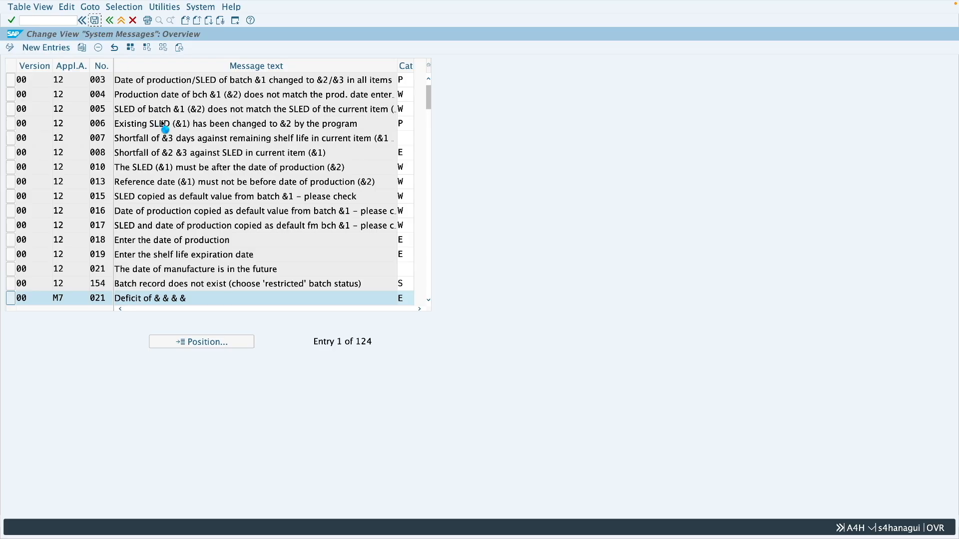
left_click(246, 129)
Step: Check purchase order item 20's underdelivery tolerance, start MIGO in a new session and load item 20 for goods receipt
key("ctrl+Right")
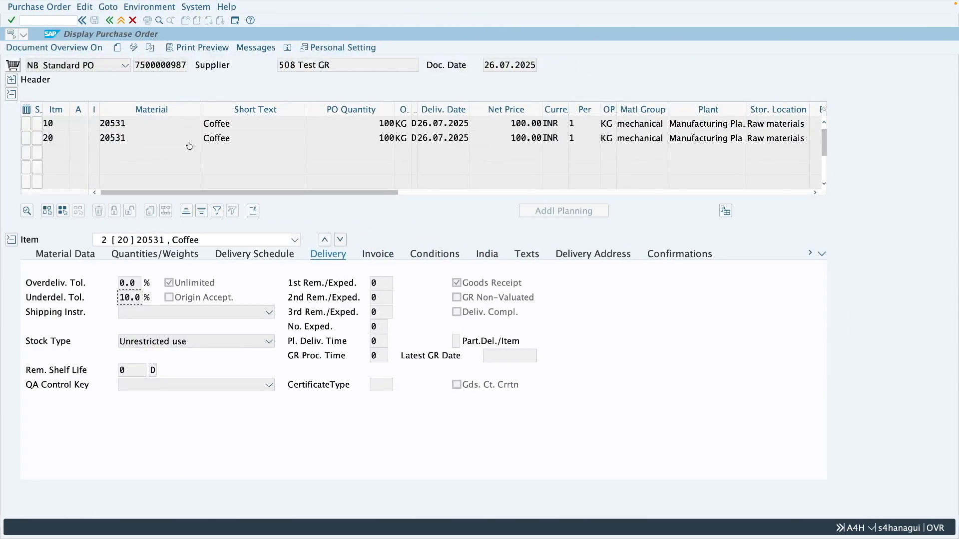
left_click_drag(139, 300, 120, 298)
left_click(235, 22)
type("migo")
key("Return")
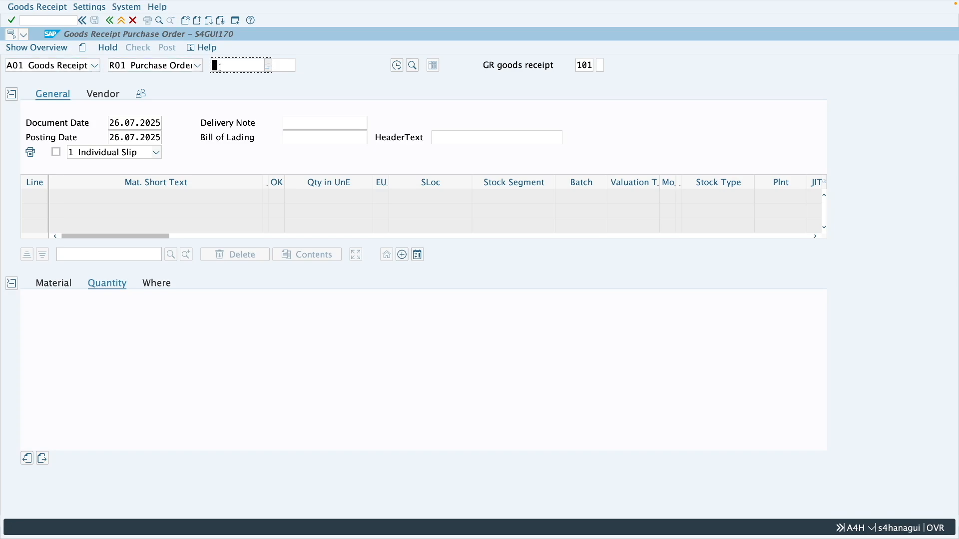
key("ctrl+v")
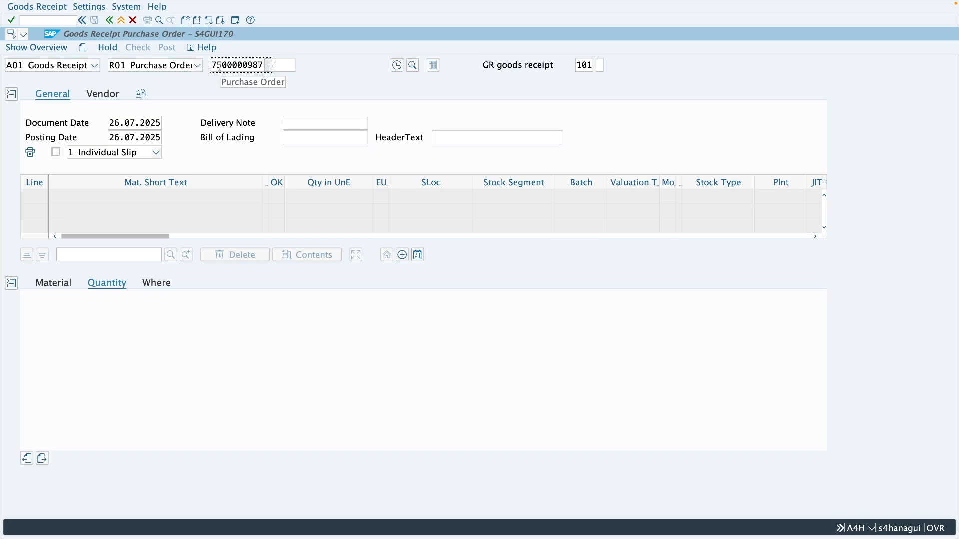
left_click(279, 65)
type("20")
key("Return")
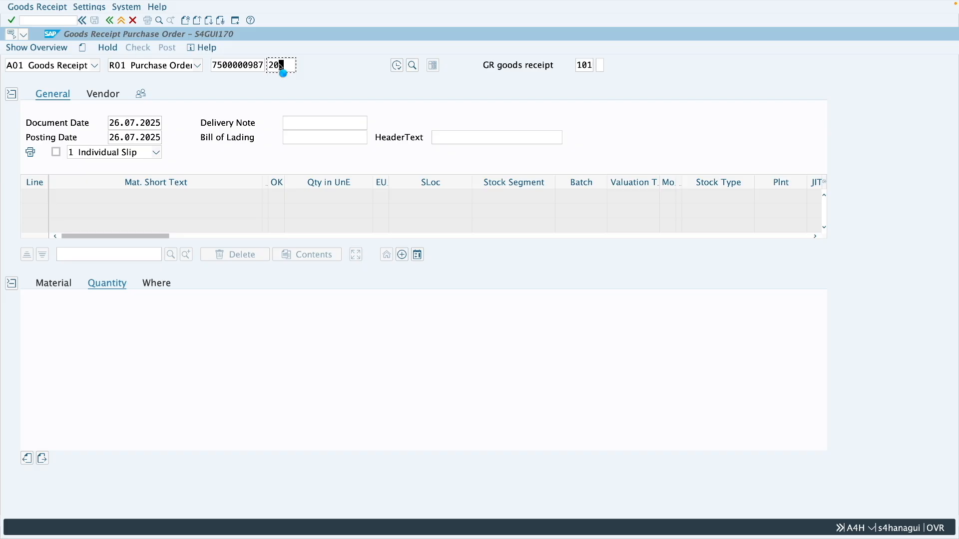
Step: Set the received quantity to 89 KG, mark the item as OK and check the goods receipt
left_click_drag(159, 312, 139, 313)
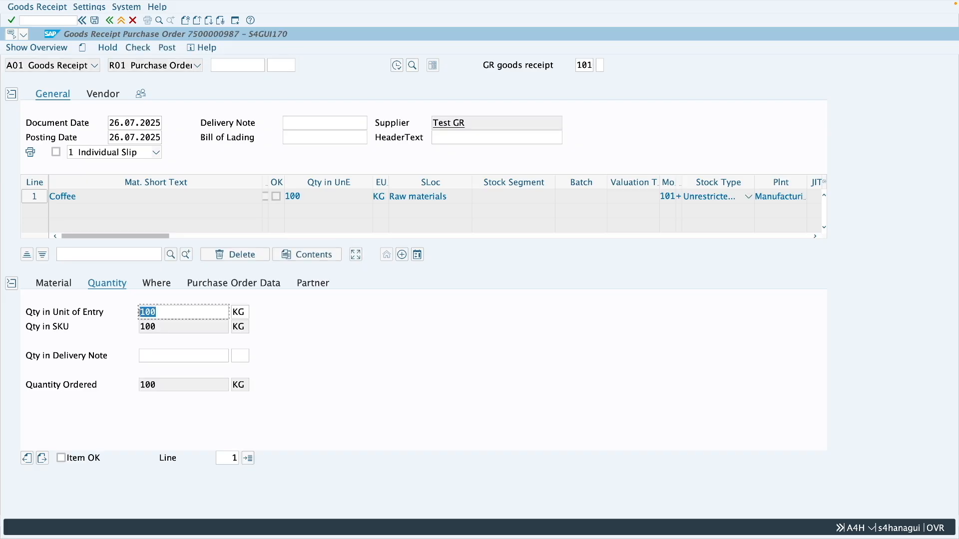
type("89")
key("Return")
left_click(86, 457)
left_click(137, 47)
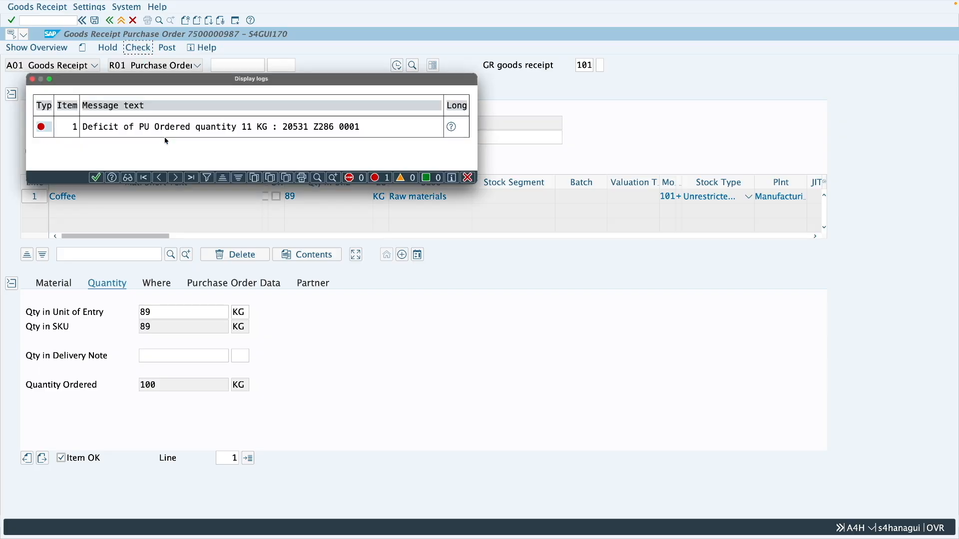